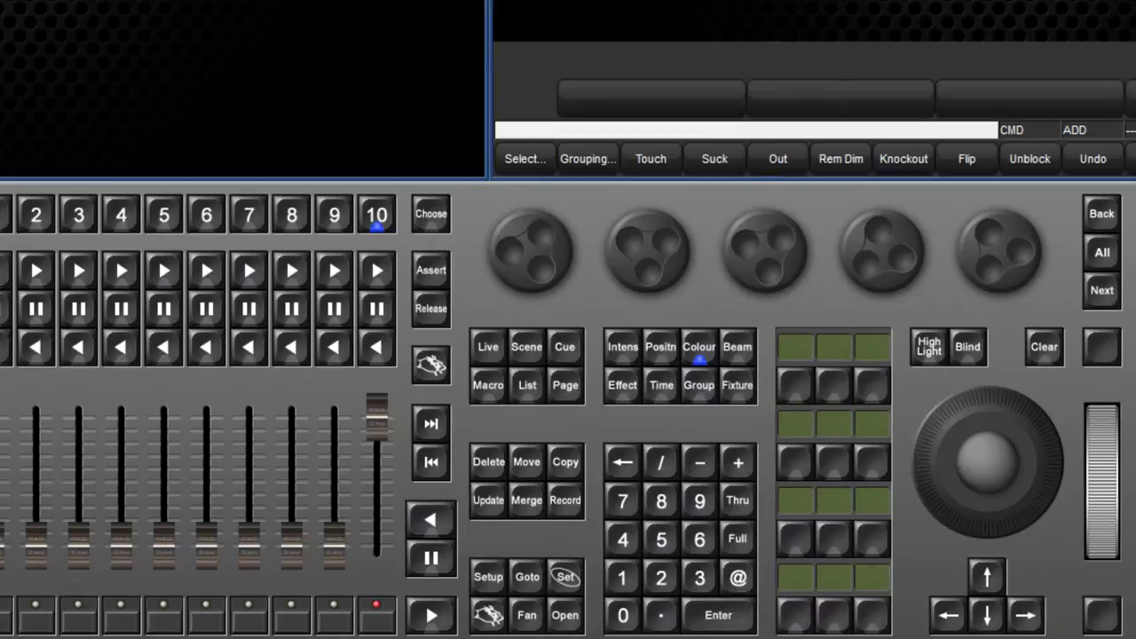
# Step: Record a new empty plot as Plot 1 from the command line
pyautogui.click(566, 502)
pyautogui.click(493, 610)
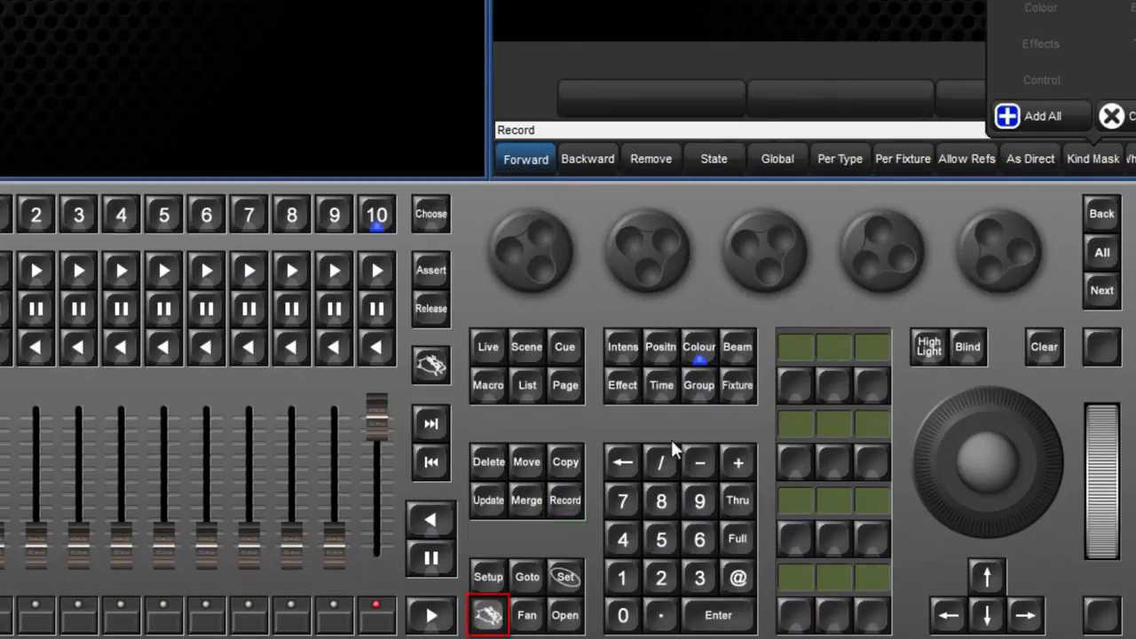
pyautogui.click(737, 388)
pyautogui.click(623, 578)
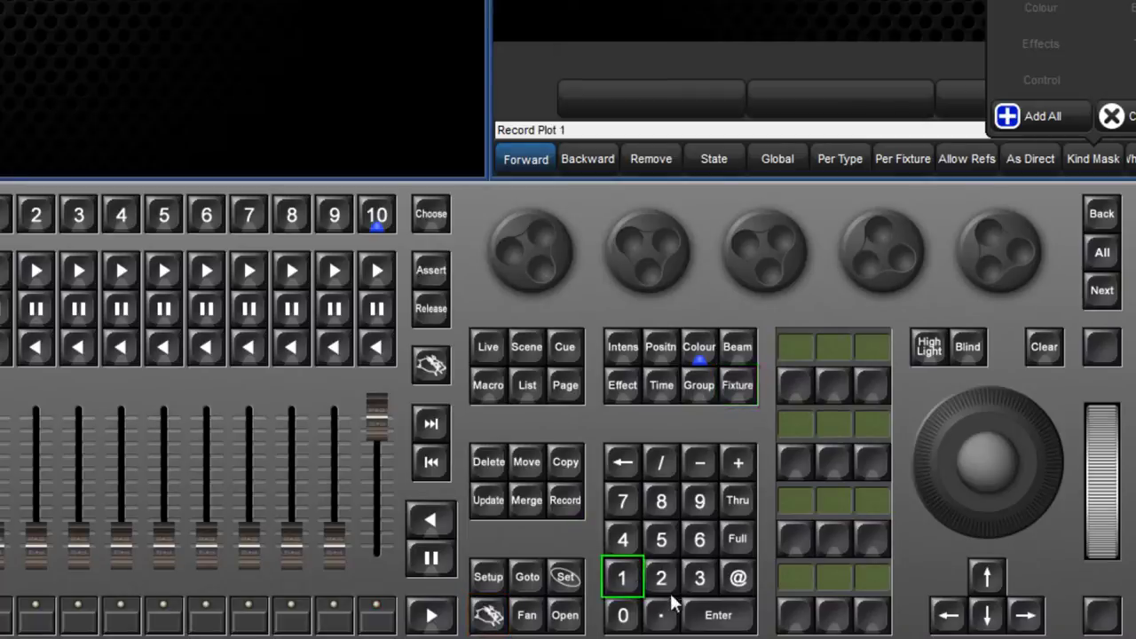
pyautogui.click(719, 615)
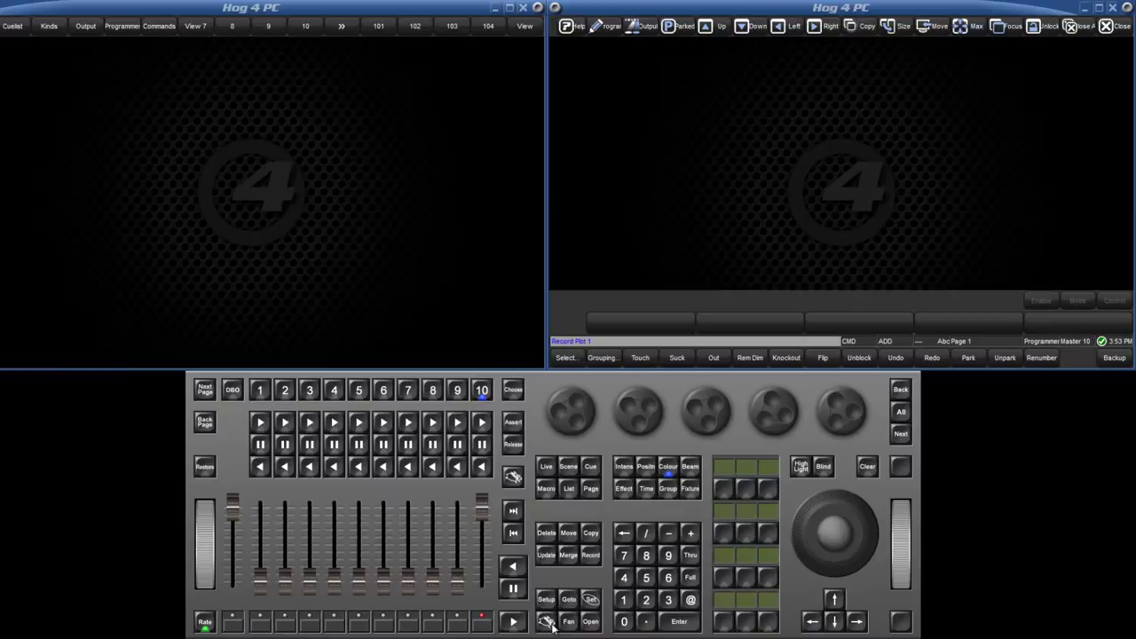
# Step: Open Plot 1 by its number from the command line
pyautogui.click(690, 488)
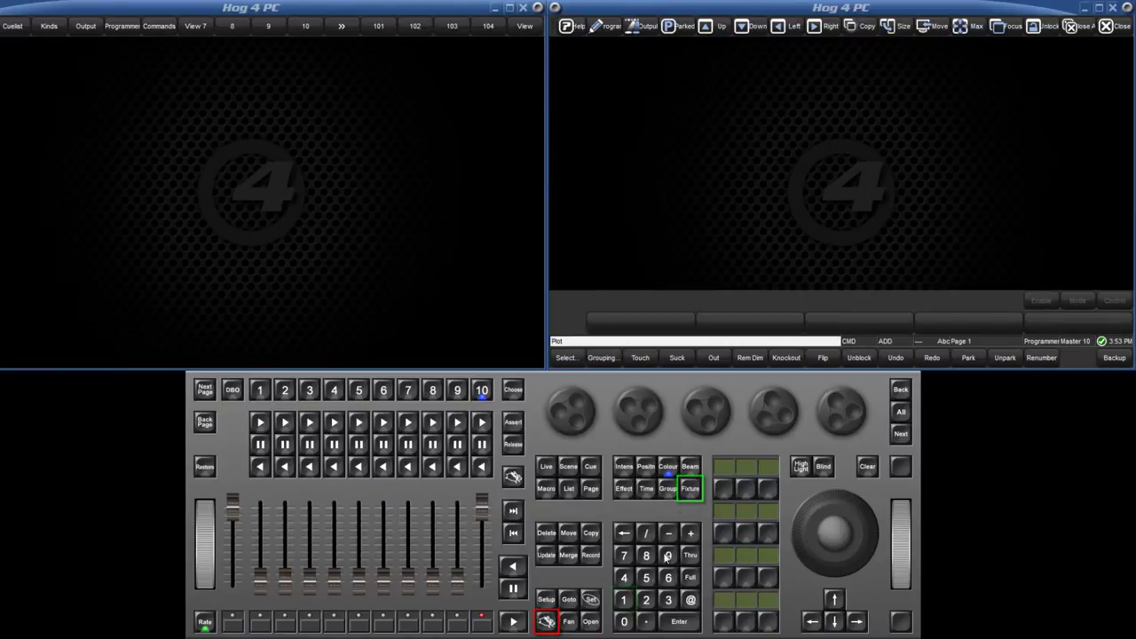
pyautogui.click(624, 600)
pyautogui.click(590, 621)
# Step: Open the Plots directory
pyautogui.click(590, 621)
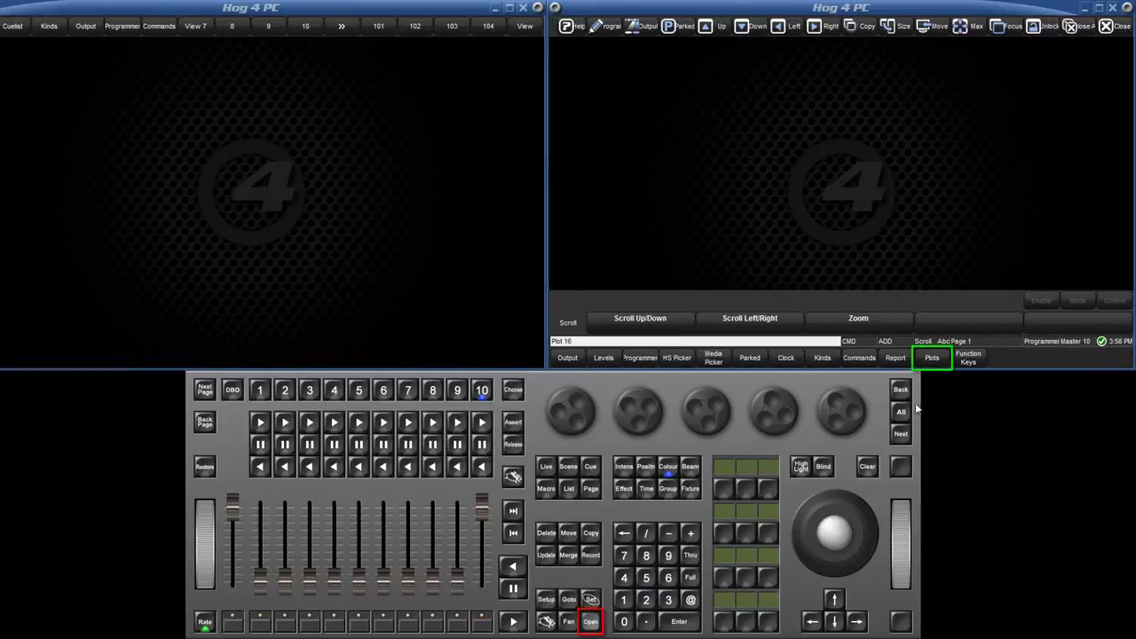
pyautogui.click(932, 362)
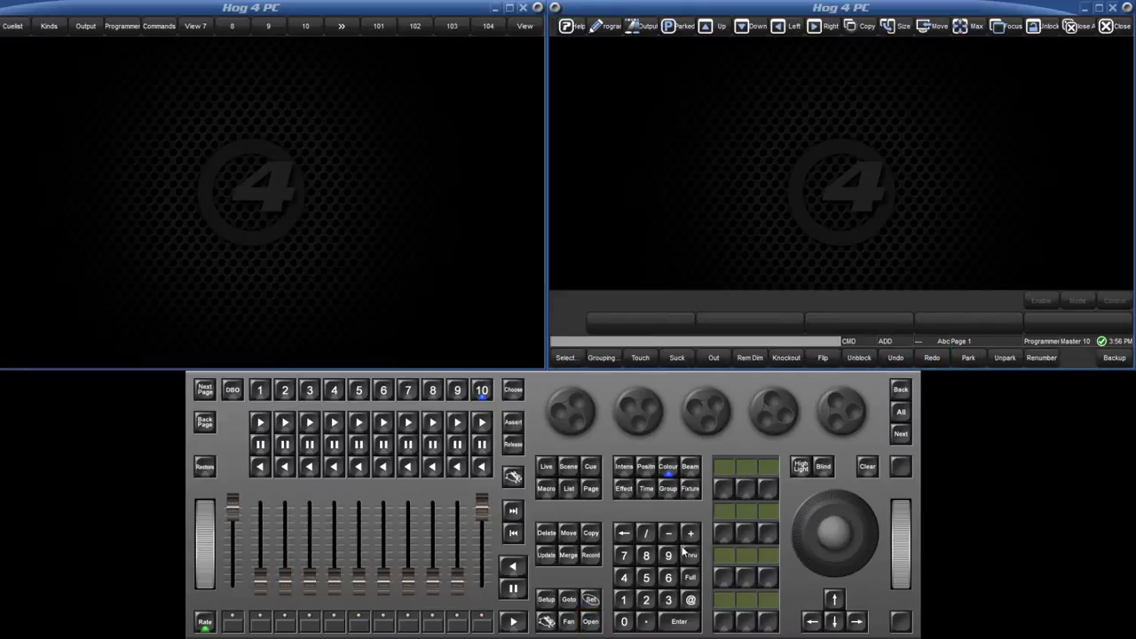
pyautogui.click(545, 622)
pyautogui.click(590, 622)
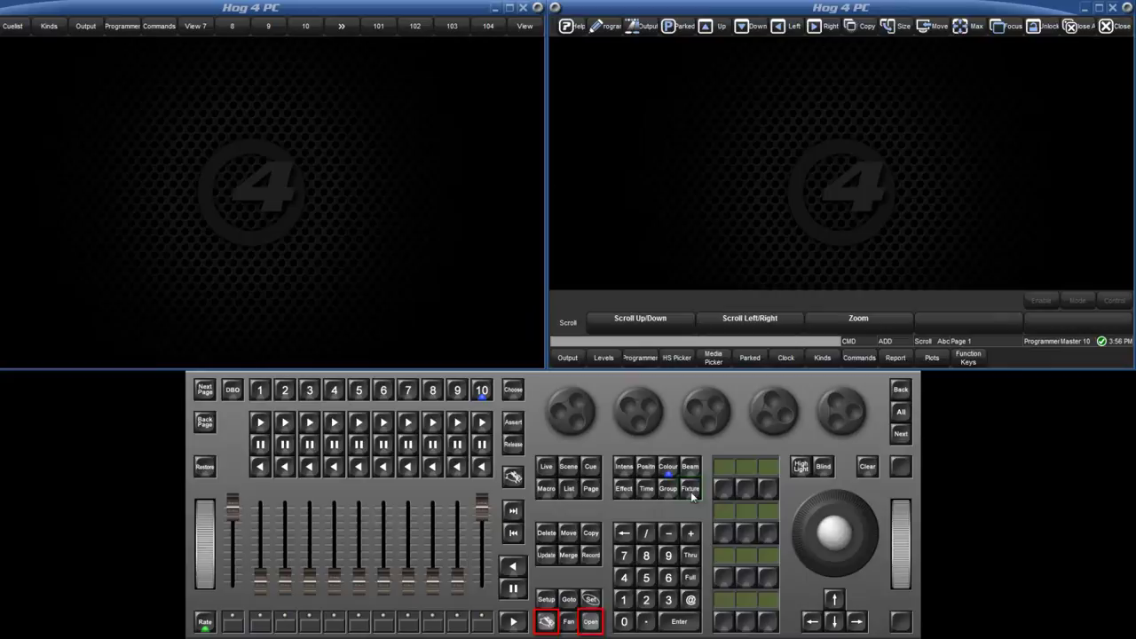
pyautogui.click(691, 491)
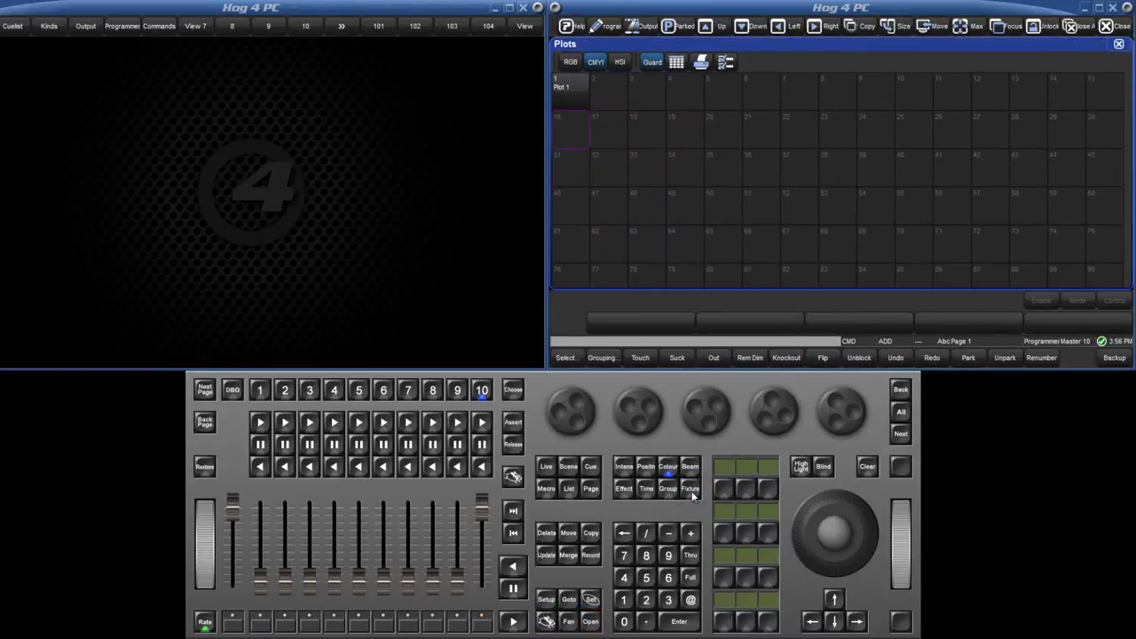
# Step: Record an empty plot into cell 2 of the Plots directory and open it
pyautogui.click(590, 554)
pyautogui.moveTo(587, 72); pyautogui.dragTo(621, 98)
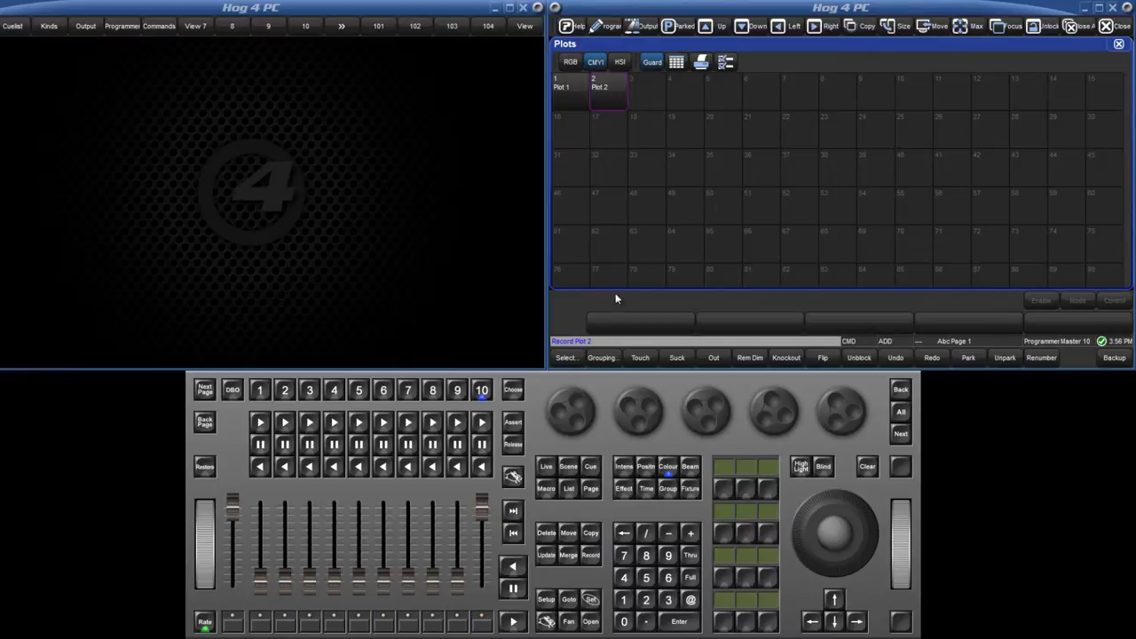
pyautogui.click(591, 621)
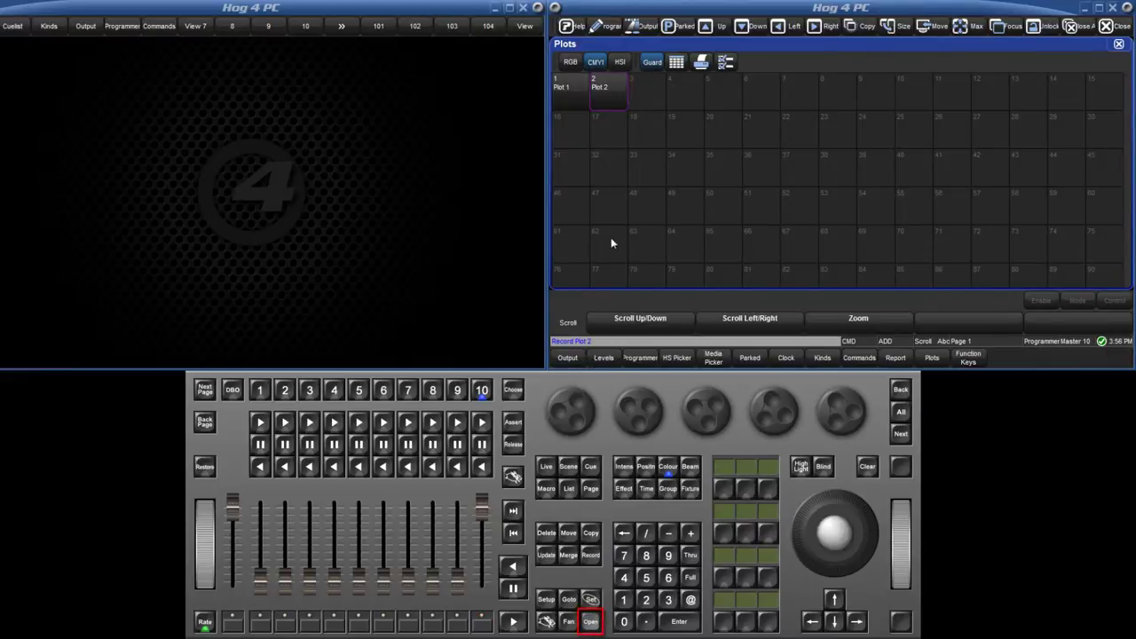
pyautogui.click(620, 97)
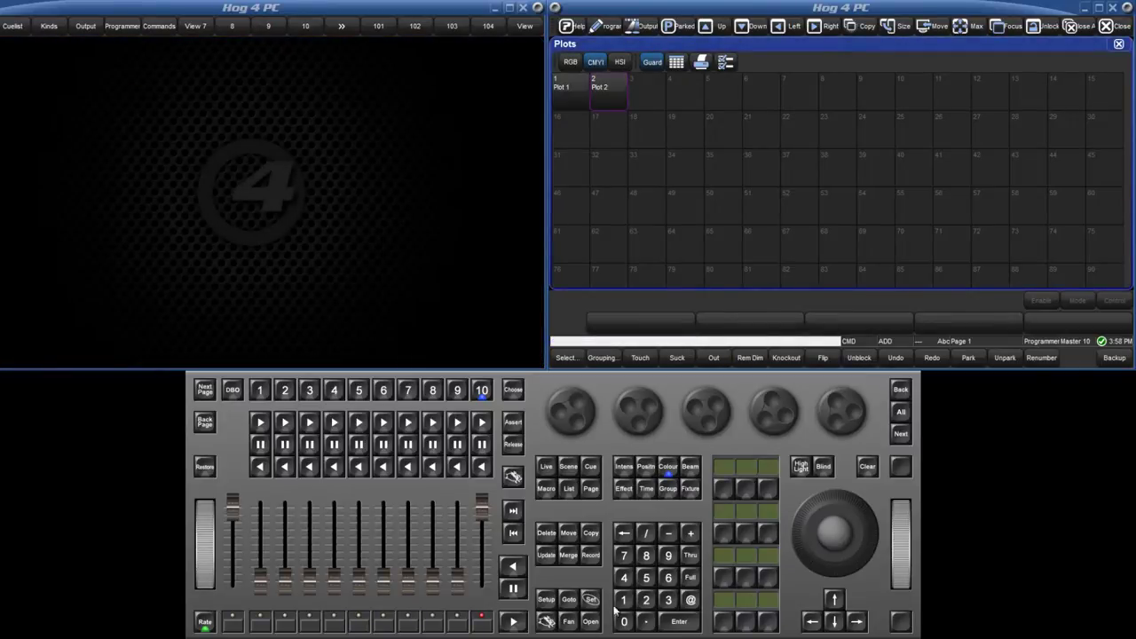
# Step: Record RGB LED 1 thru 25 as Plot 3, open the plot to view its layout, and close it
pyautogui.click(618, 603)
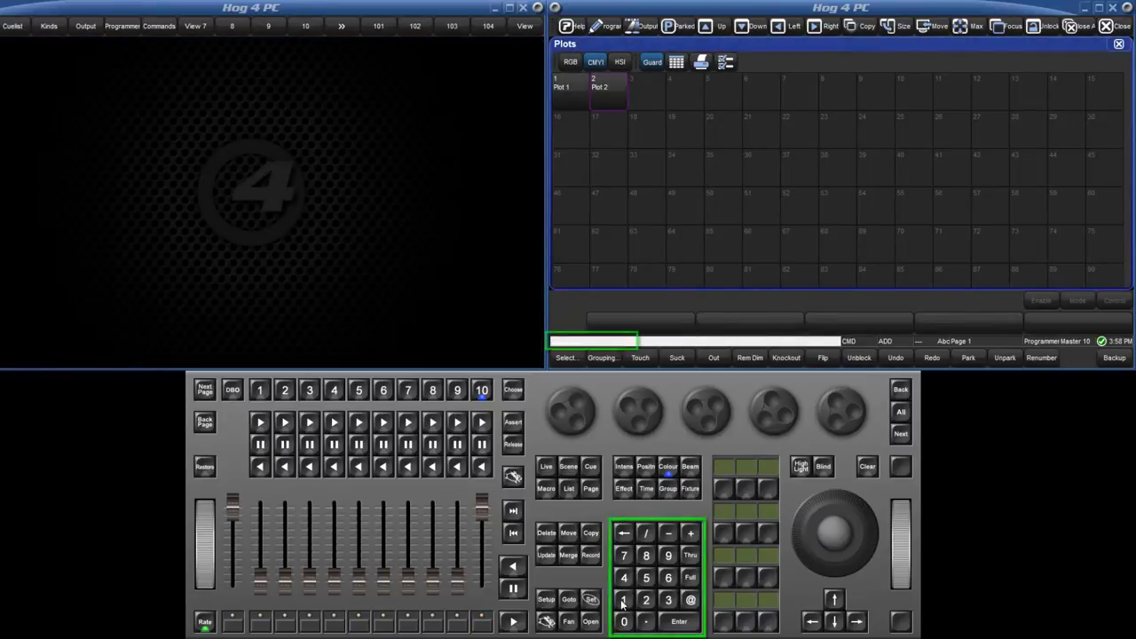
pyautogui.click(646, 600)
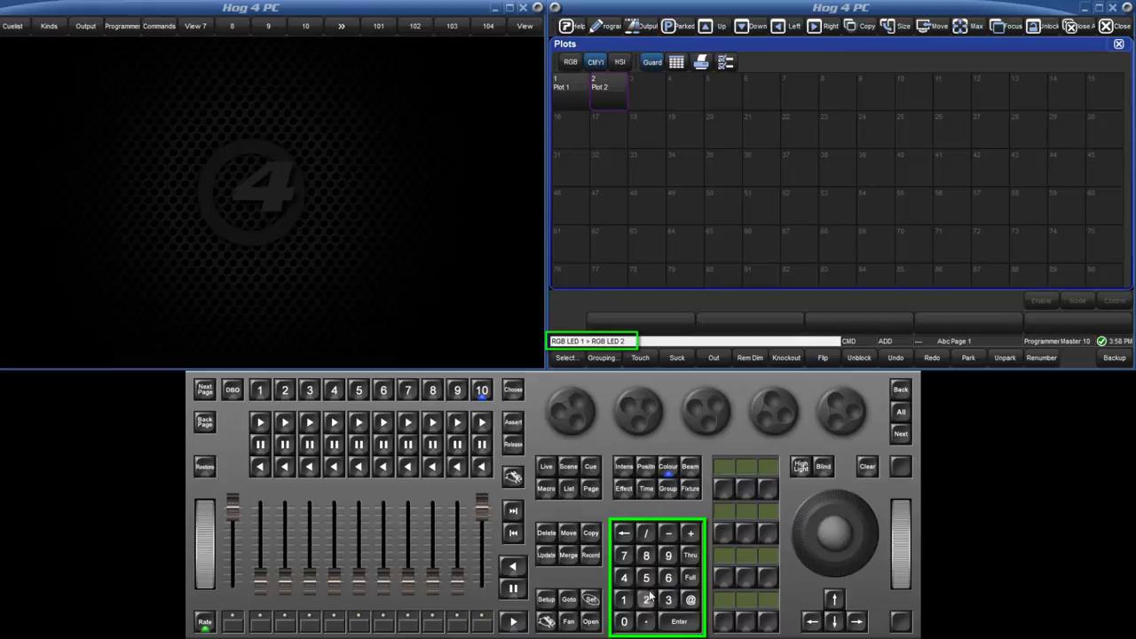
pyautogui.click(591, 555)
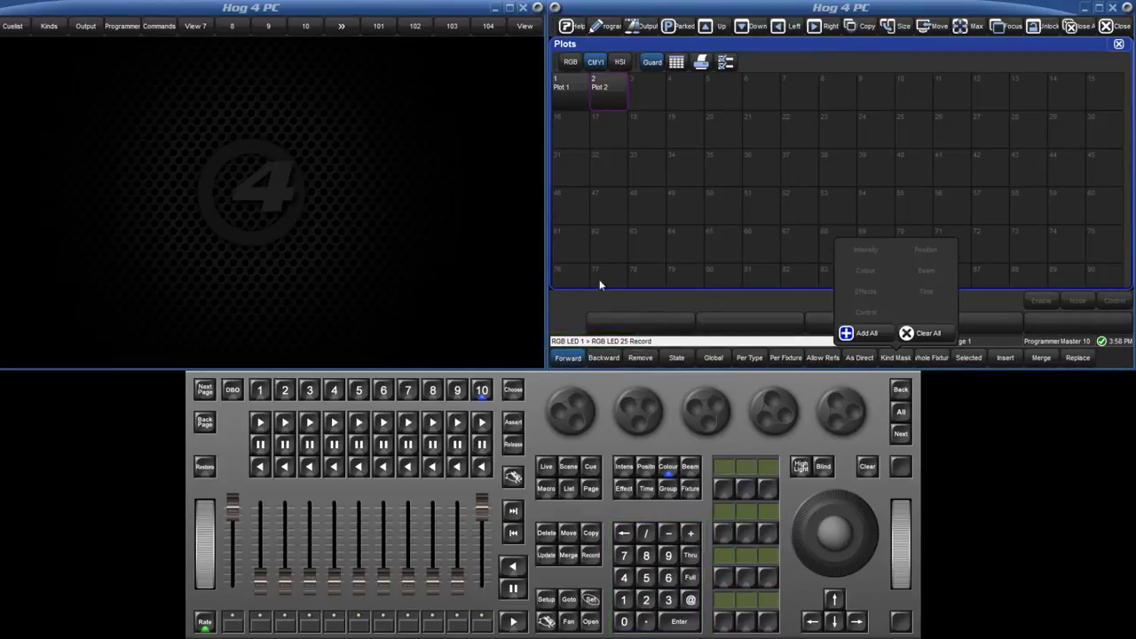
pyautogui.click(649, 98)
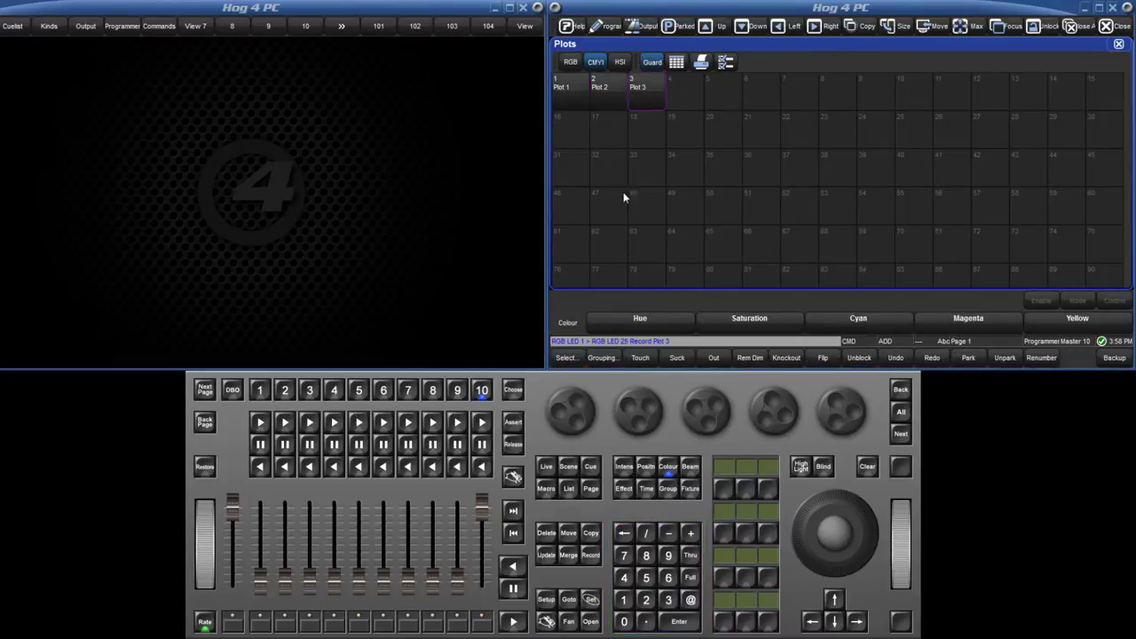
pyautogui.click(591, 621)
pyautogui.click(639, 97)
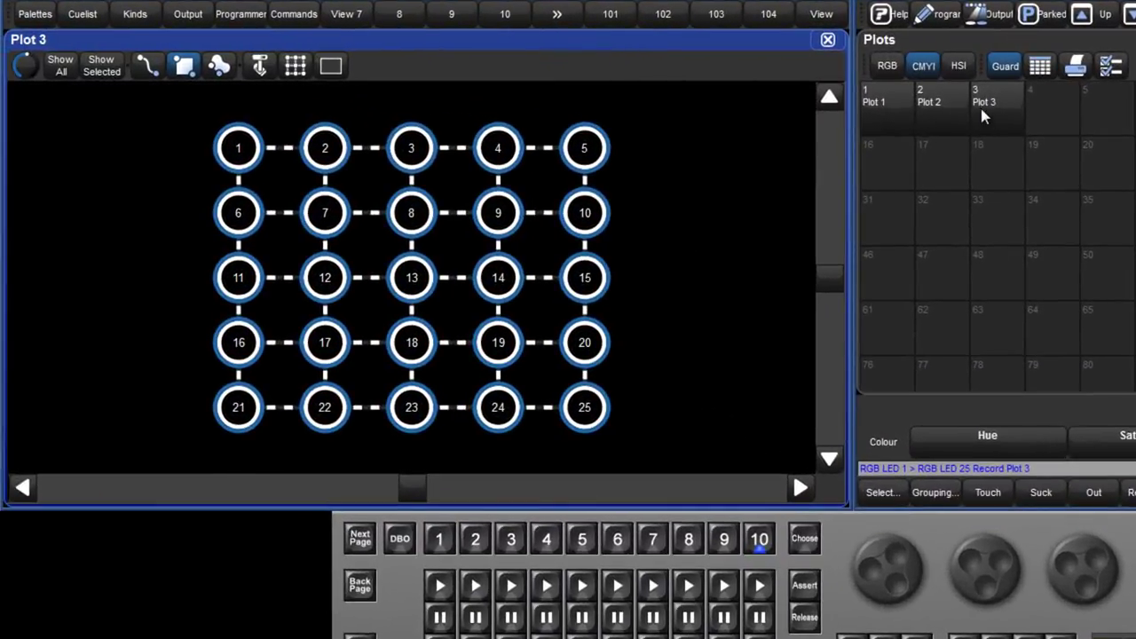
pyautogui.click(827, 40)
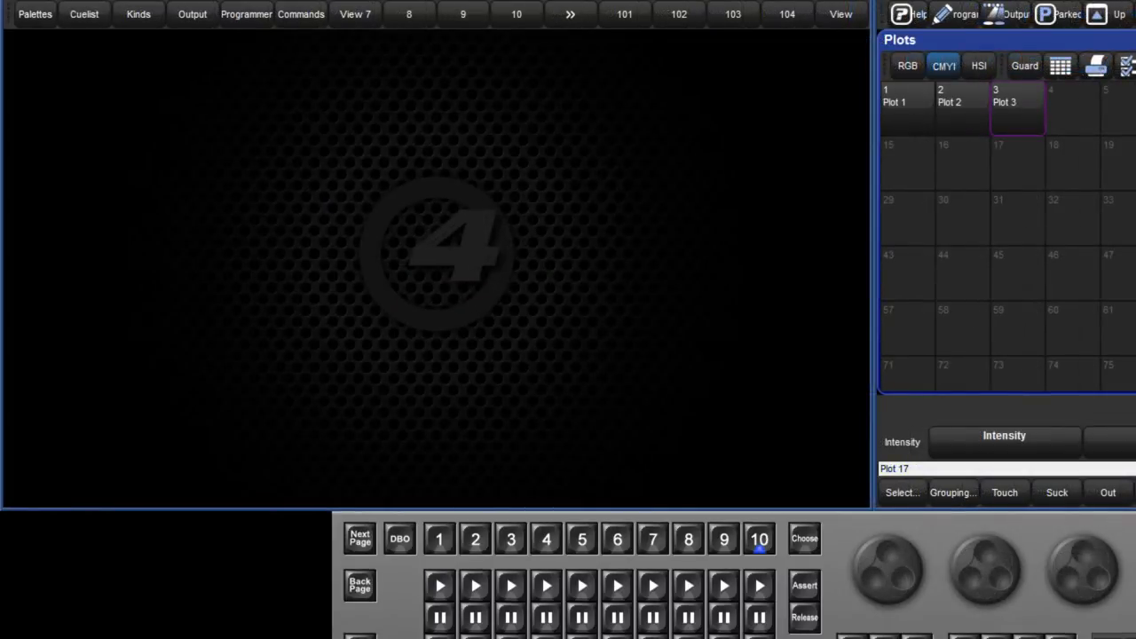
# Step: Open Plot 1 for editing and lay out RGB LED 1 thru 100 as a 10 by 10 rectangular grid
pyautogui.click(906, 111)
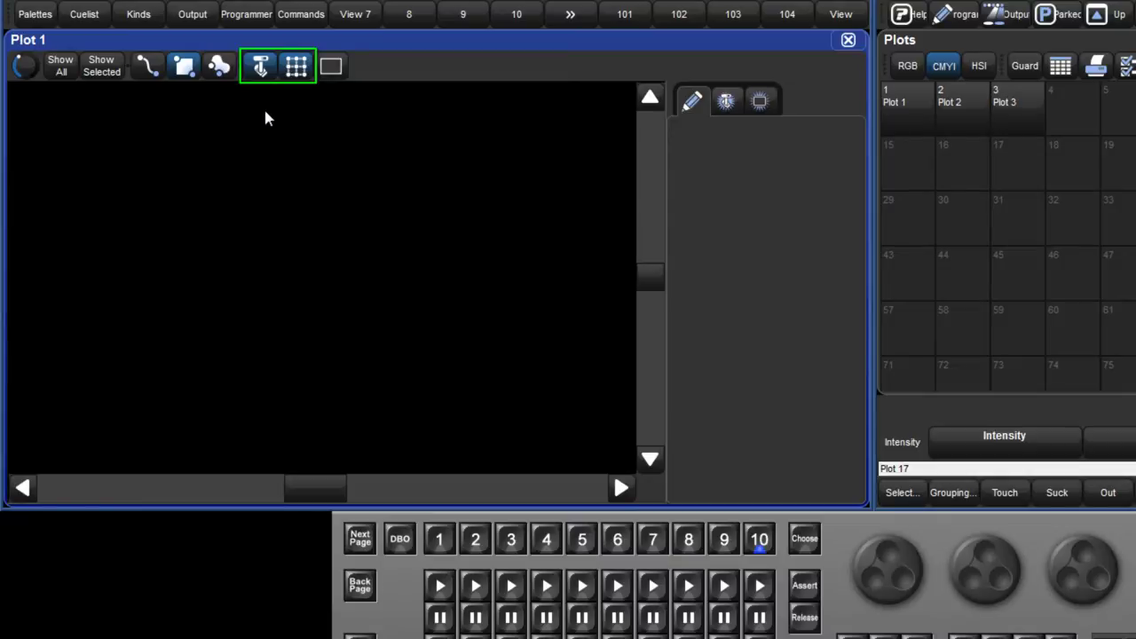
pyautogui.click(260, 76)
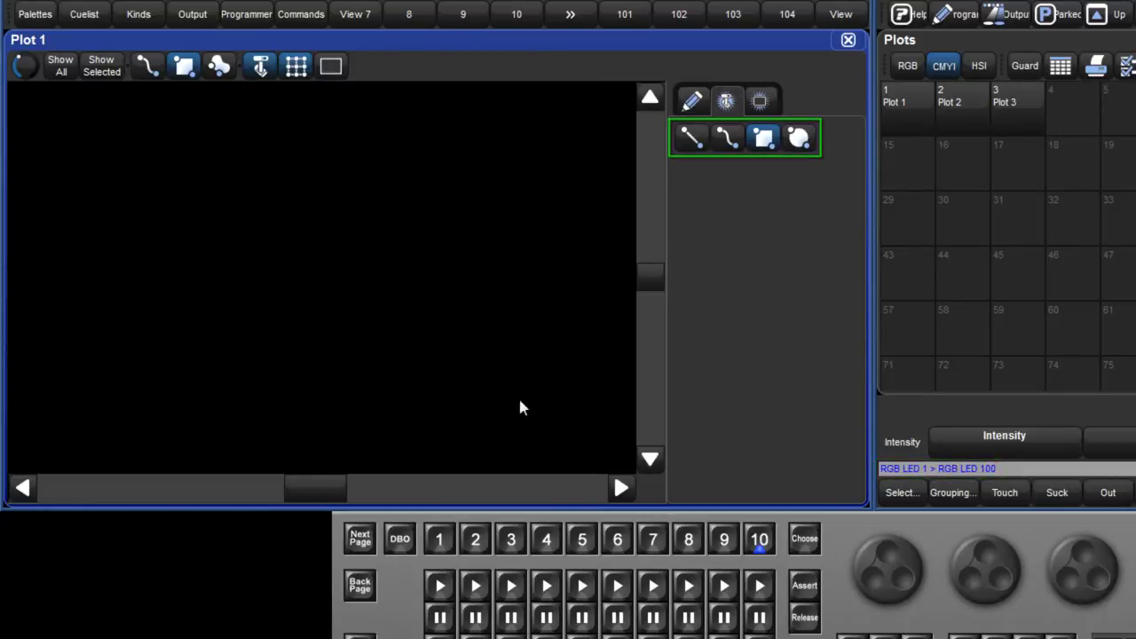
pyautogui.moveTo(246, 202); pyautogui.dragTo(406, 335)
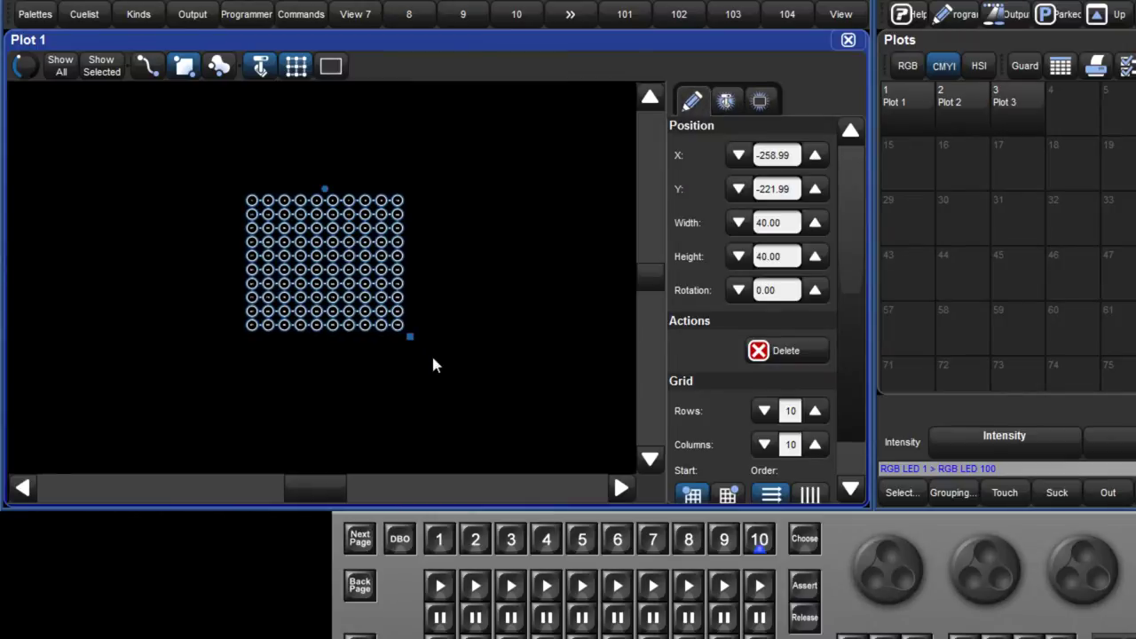
pyautogui.click(435, 364)
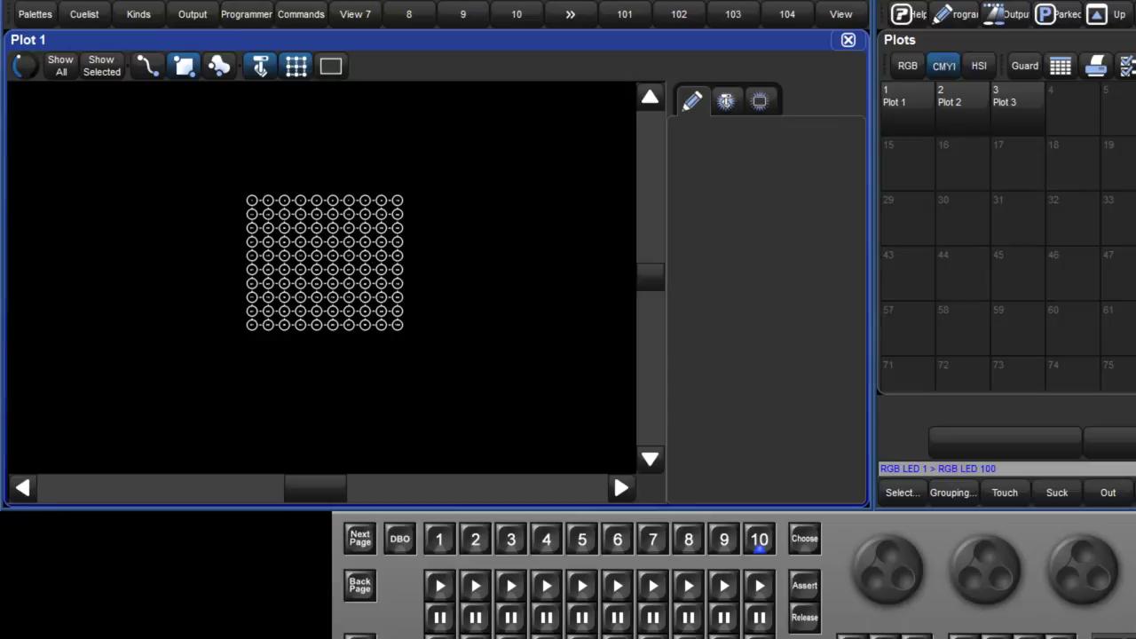
# Step: Lay out RGB LED 201 thru 240 as a circle surrounding the rectangular grid
pyautogui.write('RGB LED 201')
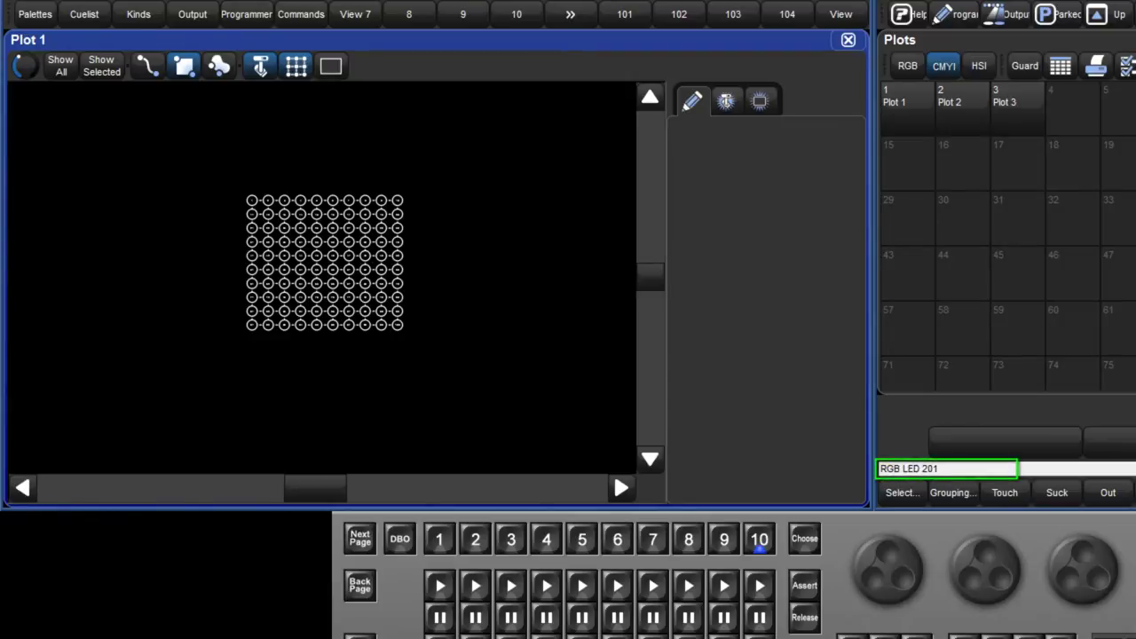
pyautogui.write(' > RGB LED 240')
pyautogui.press('Return')
pyautogui.click(799, 138)
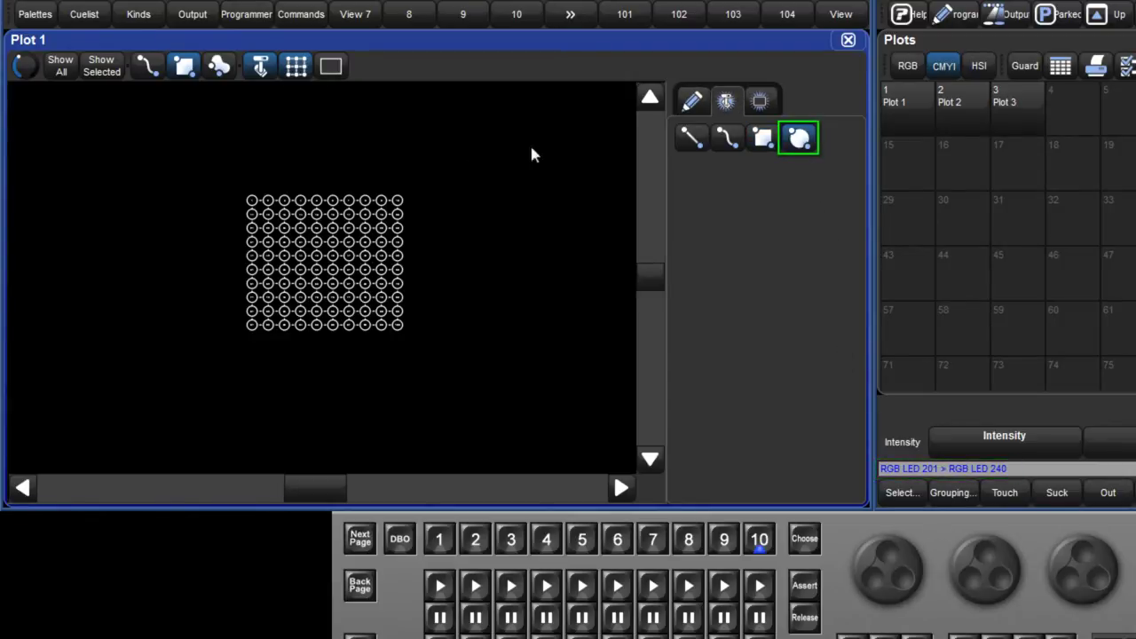
pyautogui.moveTo(199, 153); pyautogui.dragTo(456, 388)
pyautogui.click(498, 406)
# Step: Lay out RGB LED 301 thru 310 as a vertical straight line to the left of the circle
pyautogui.write('RGB LED 3')
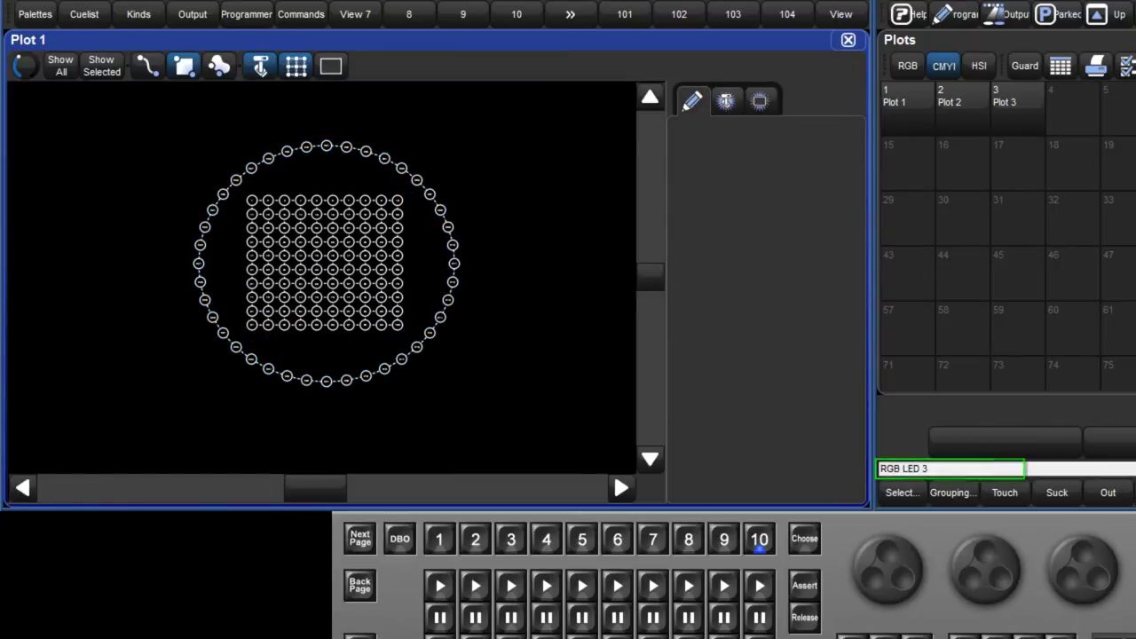
pyautogui.write('01 > RGB LED 310')
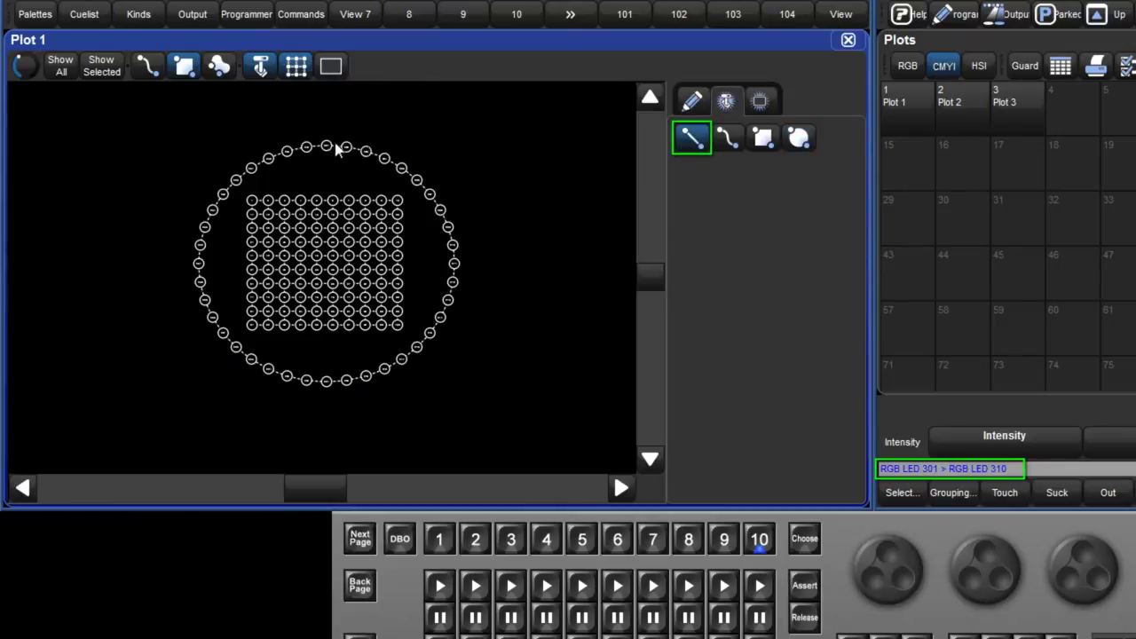
pyautogui.moveTo(147, 142); pyautogui.dragTo(145, 371)
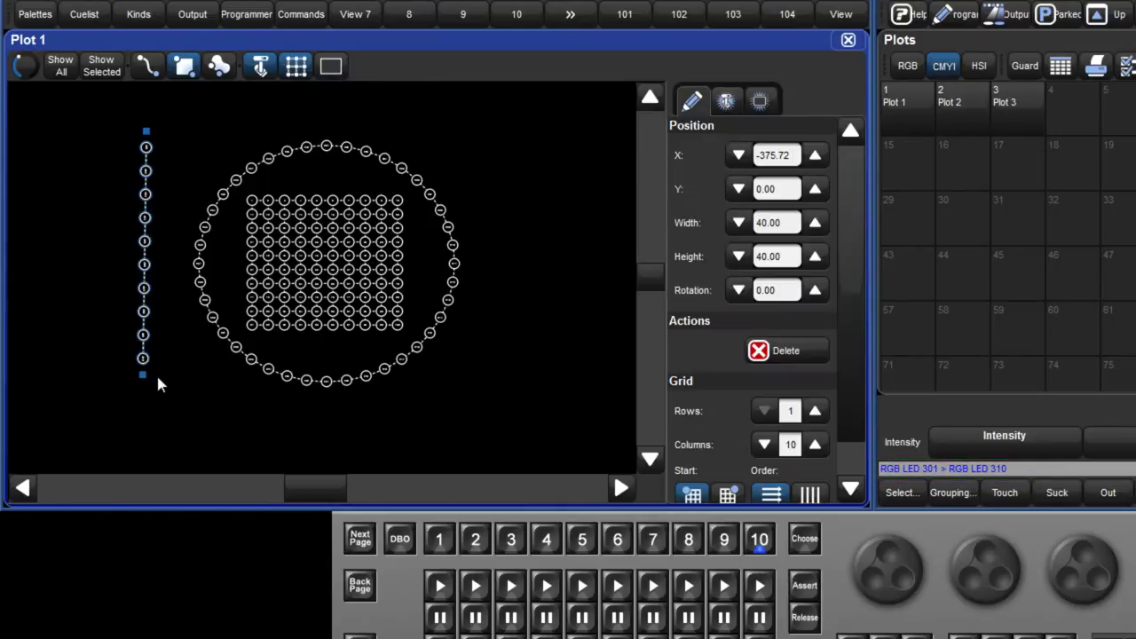
pyautogui.click(247, 414)
# Step: Lay out RGB LED 401 thru 410 as a vertical straight line to the right of the circle
pyautogui.write('RGB LED 401 >')
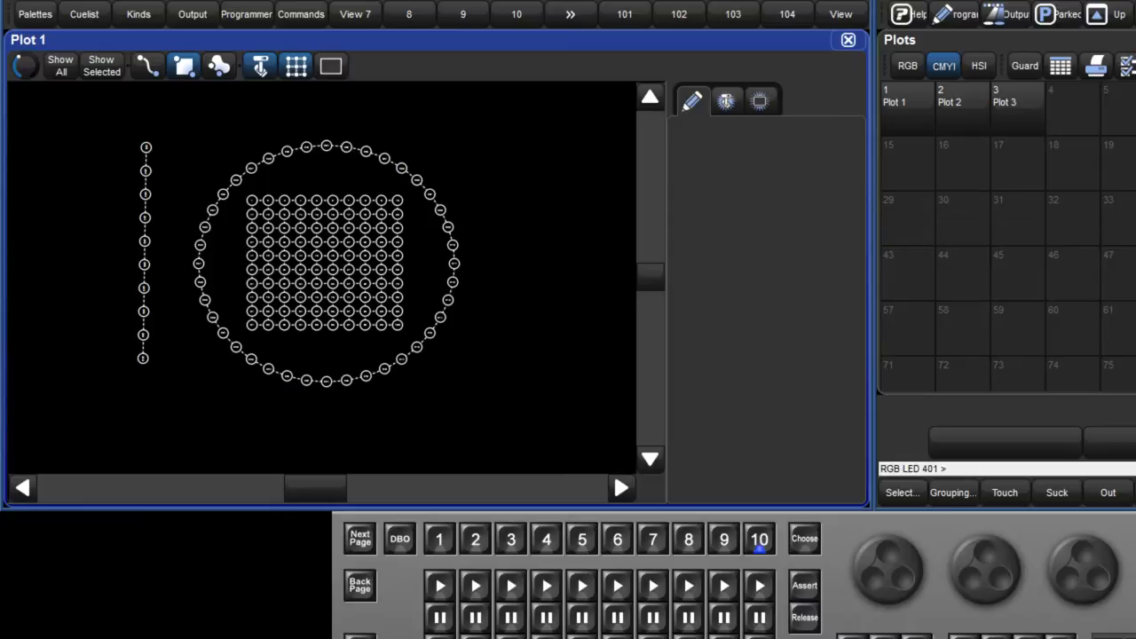
pyautogui.write(' RGB LED 410')
pyautogui.moveTo(510, 144); pyautogui.dragTo(509, 388)
pyautogui.click(548, 374)
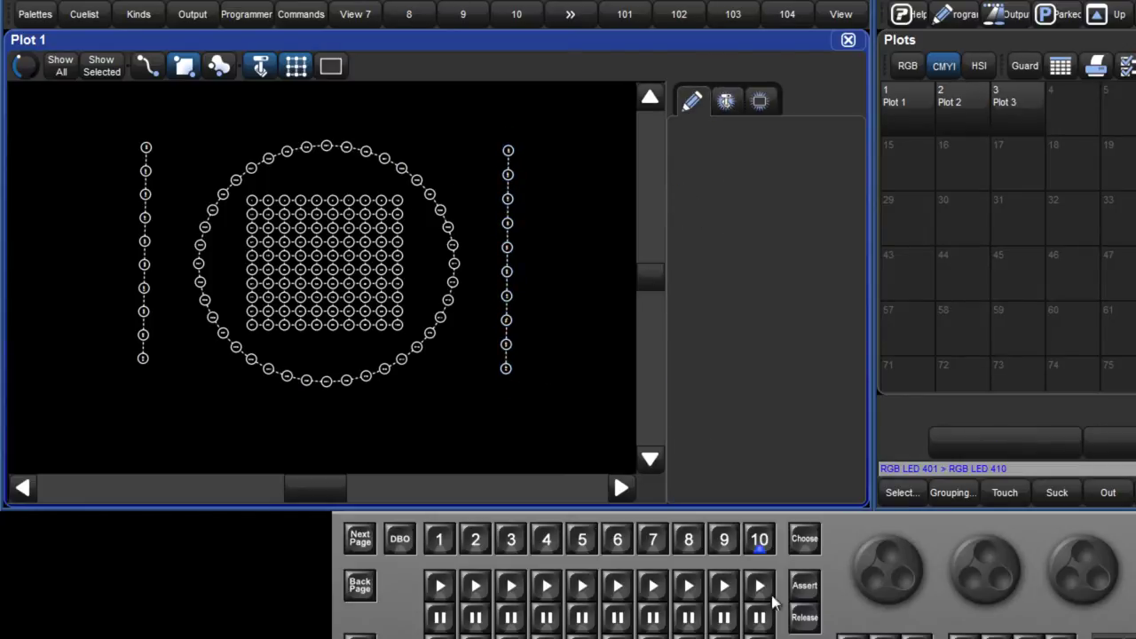
# Step: Lay out RGB LED 501 thru 520 along a freehand curve running beneath the circle and both vertical lines
pyautogui.write('501 >520')
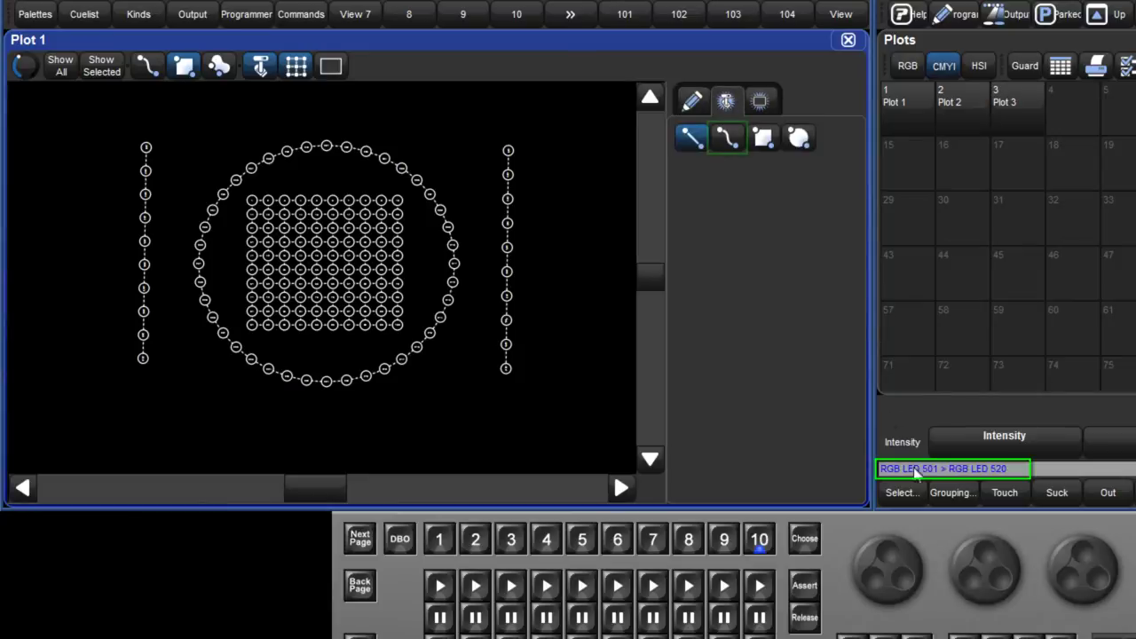
pyautogui.click(727, 136)
pyautogui.moveTo(73, 386)
pyautogui.mouseDown()
pyautogui.moveTo(141, 382)
pyautogui.moveTo(262, 424)
pyautogui.moveTo(390, 427)
pyautogui.moveTo(587, 391)
pyautogui.mouseUp()
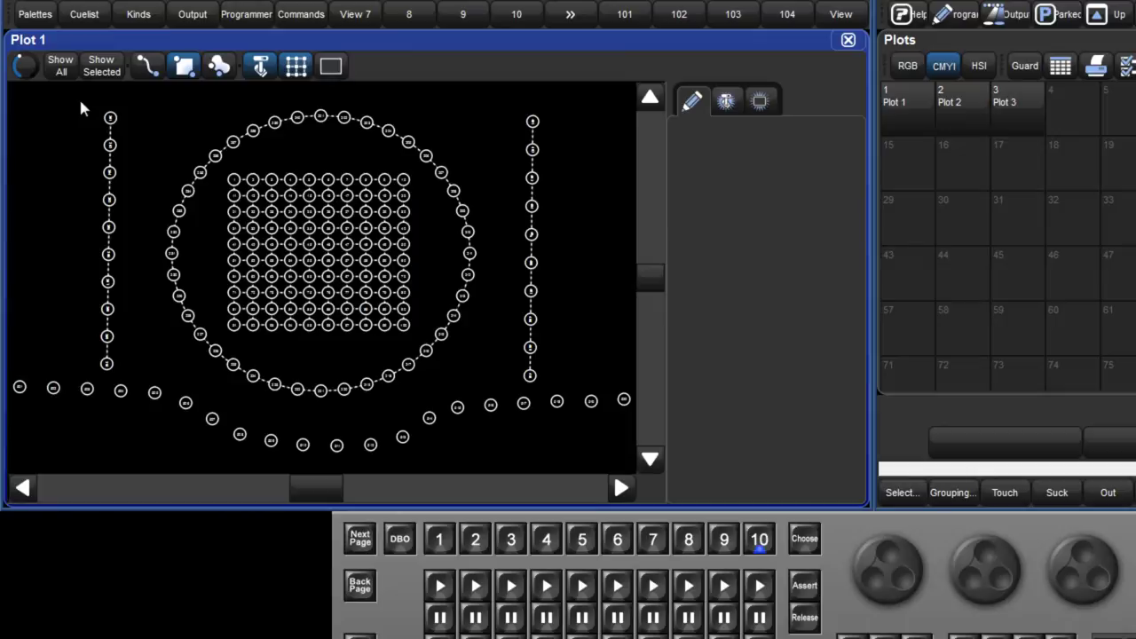
# Step: Switch from whole-arrangement to individual fixture editing and delete fixtures 301 and 302 from the left vertical line
pyautogui.scroll(5, 81, 107)
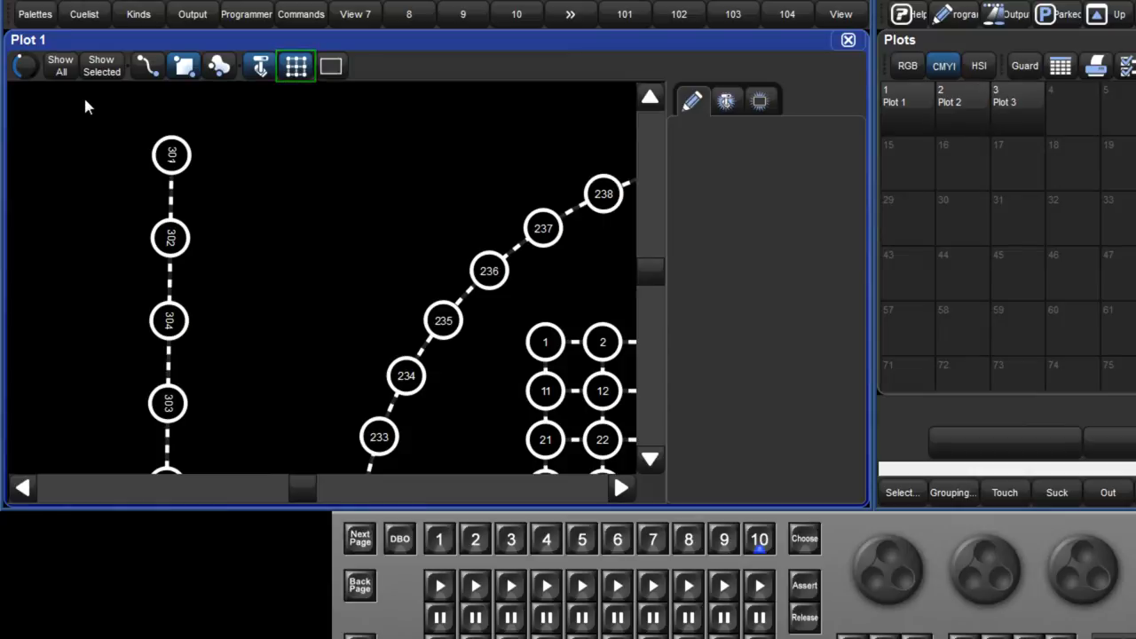
pyautogui.click(290, 73)
pyautogui.click(182, 158)
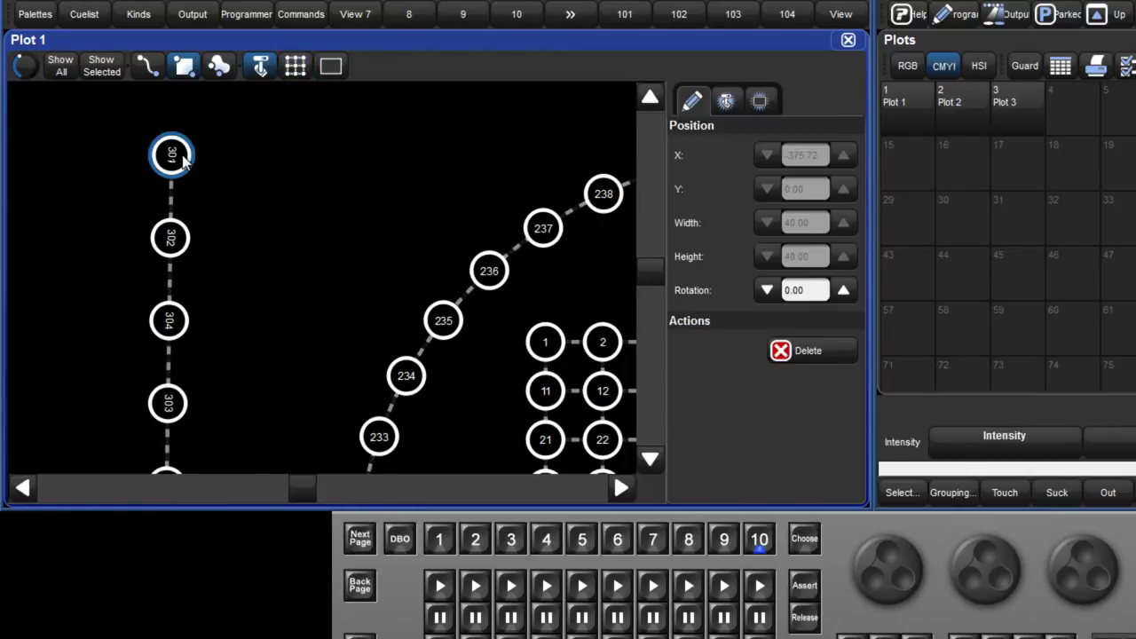
pyautogui.click(175, 241)
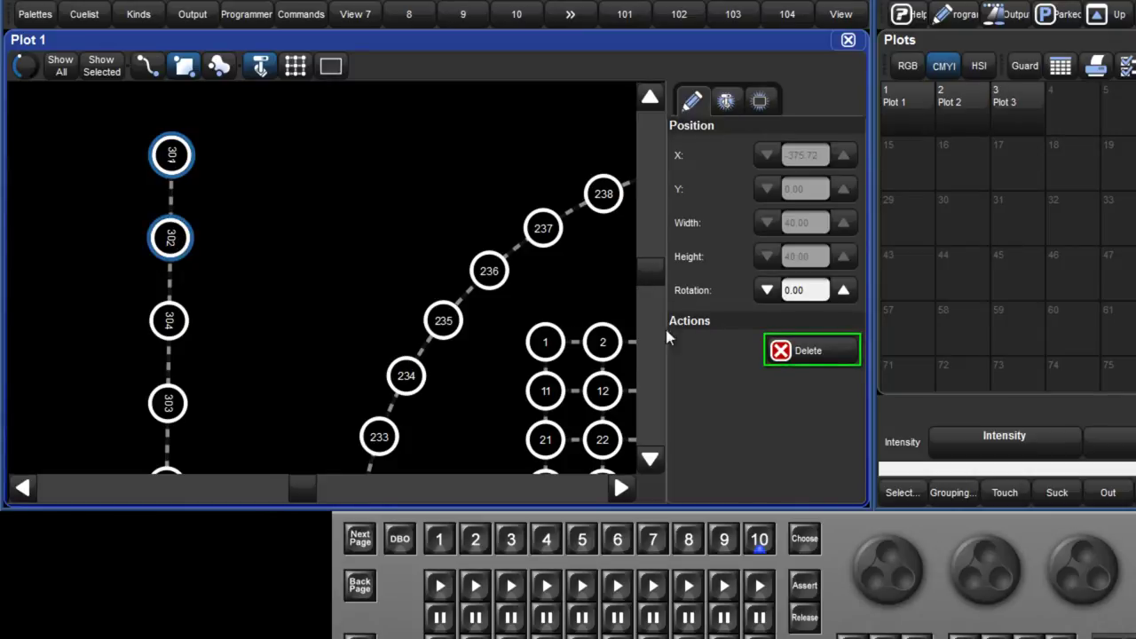
pyautogui.click(836, 360)
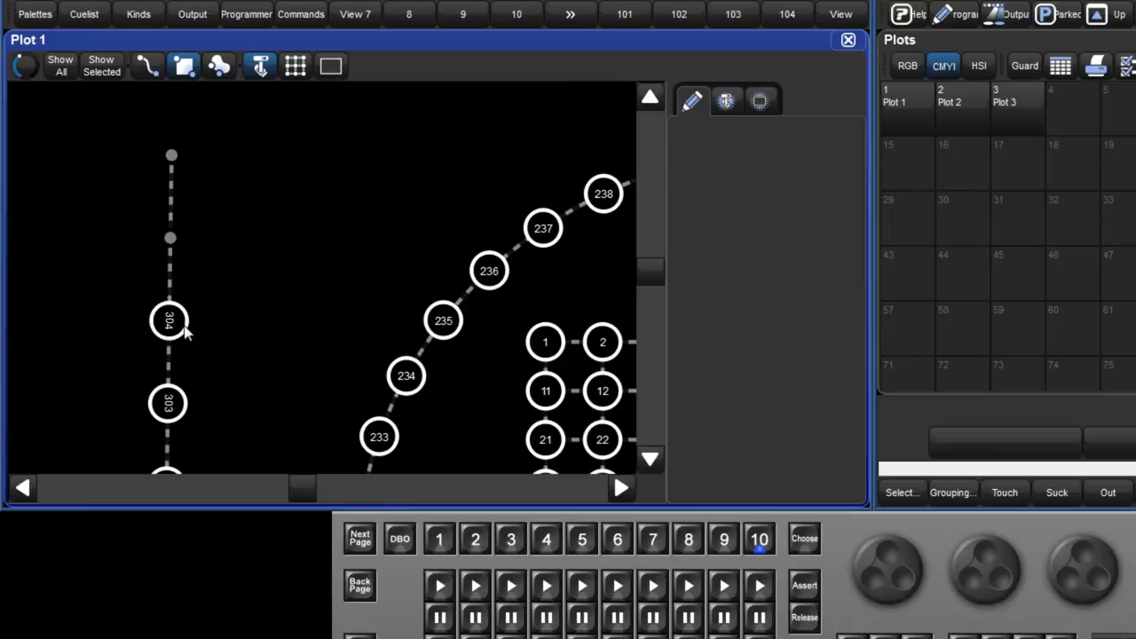
# Step: Move fixtures 304 and 303 off the left vertical line and put both back on their original line points
pyautogui.click(181, 329)
pyautogui.moveTo(181, 328); pyautogui.dragTo(305, 274)
pyautogui.click(183, 404)
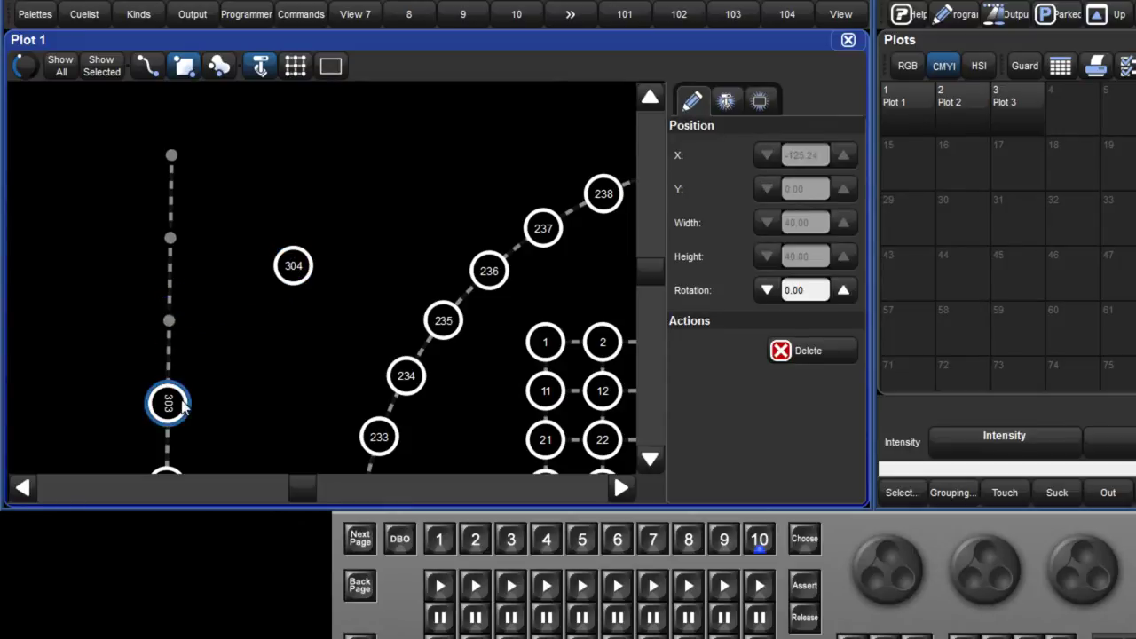
pyautogui.moveTo(181, 406); pyautogui.dragTo(299, 359)
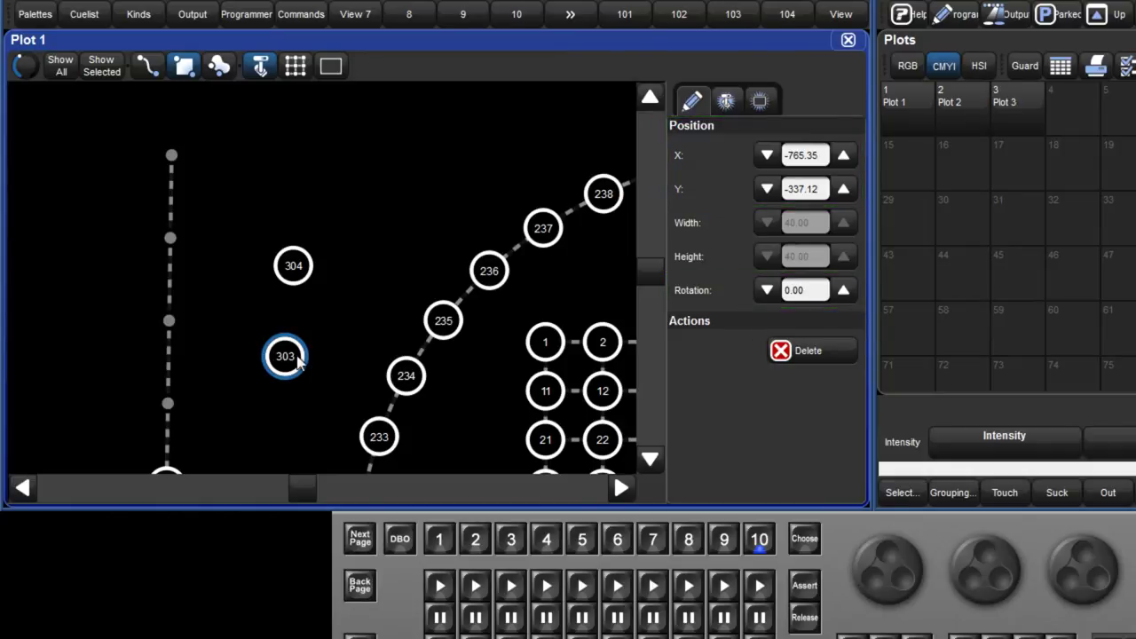
pyautogui.moveTo(299, 357); pyautogui.dragTo(193, 399)
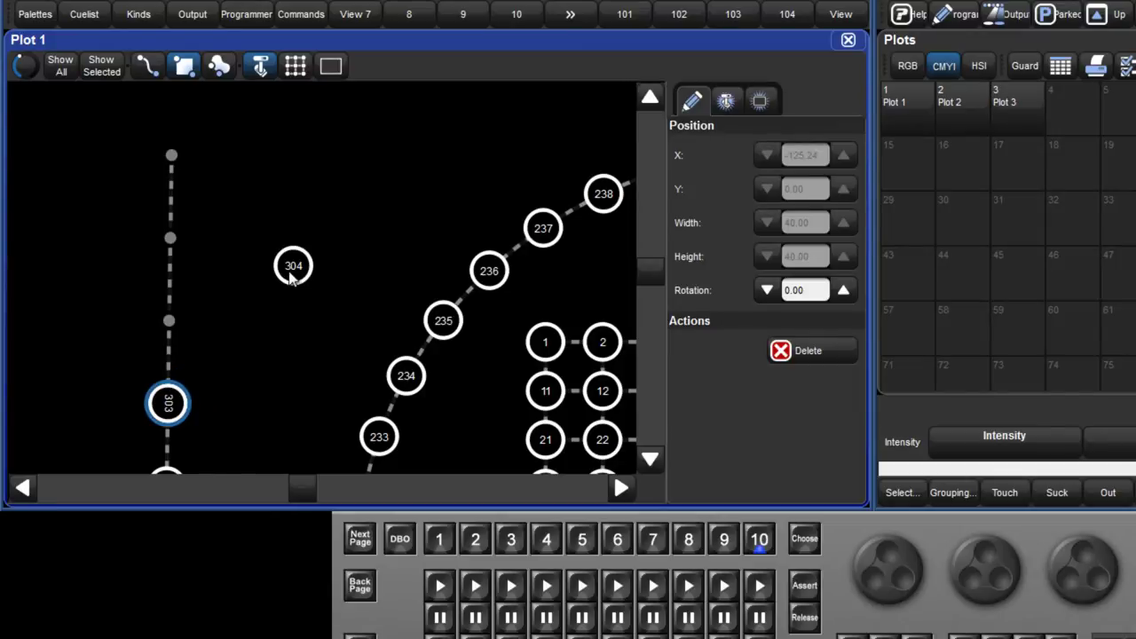
pyautogui.click(294, 269)
pyautogui.moveTo(297, 274); pyautogui.dragTo(184, 319)
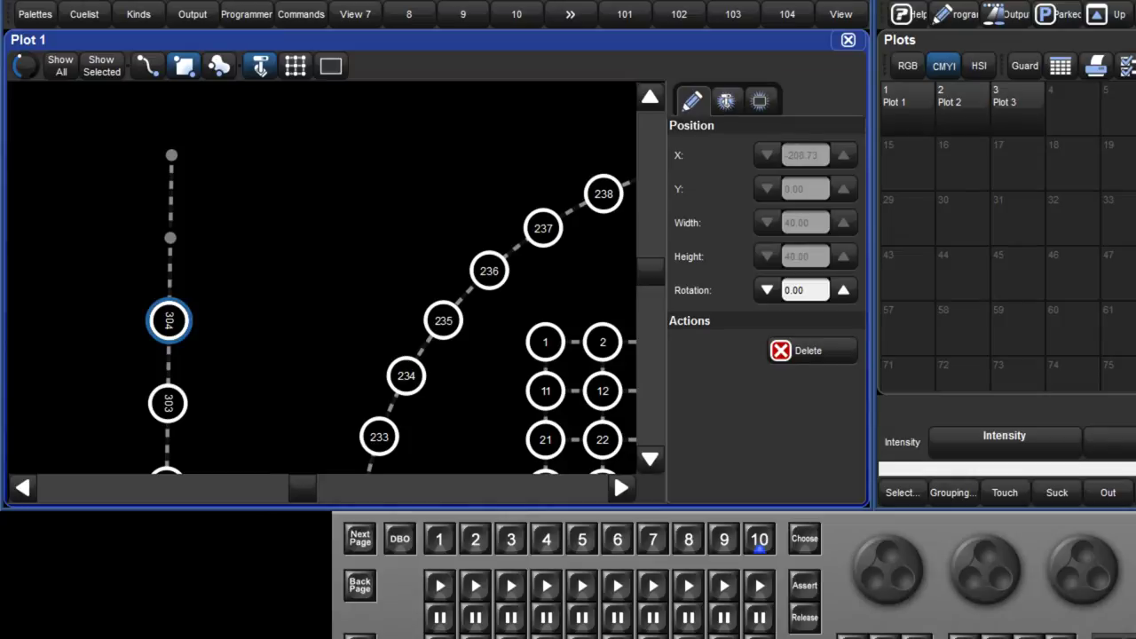
# Step: Open Plot 3 and switch it to whole-arrangement editing
pyautogui.click(1015, 122)
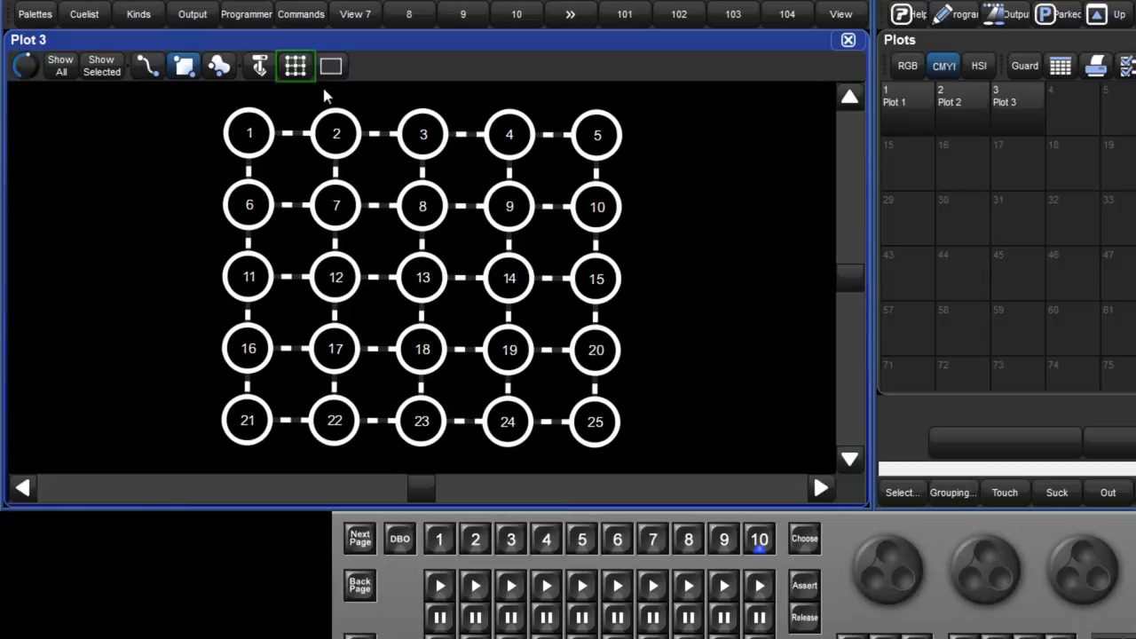
pyautogui.click(296, 66)
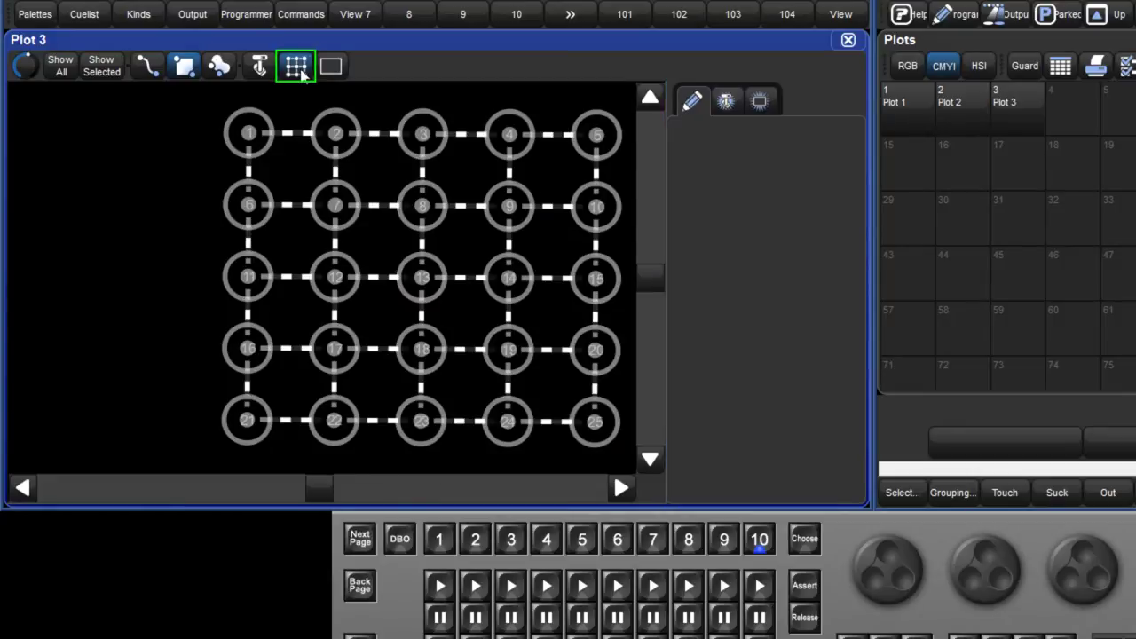
pyautogui.moveTo(323, 494); pyautogui.dragTo(326, 494)
pyautogui.scroll(-2, 271, 275)
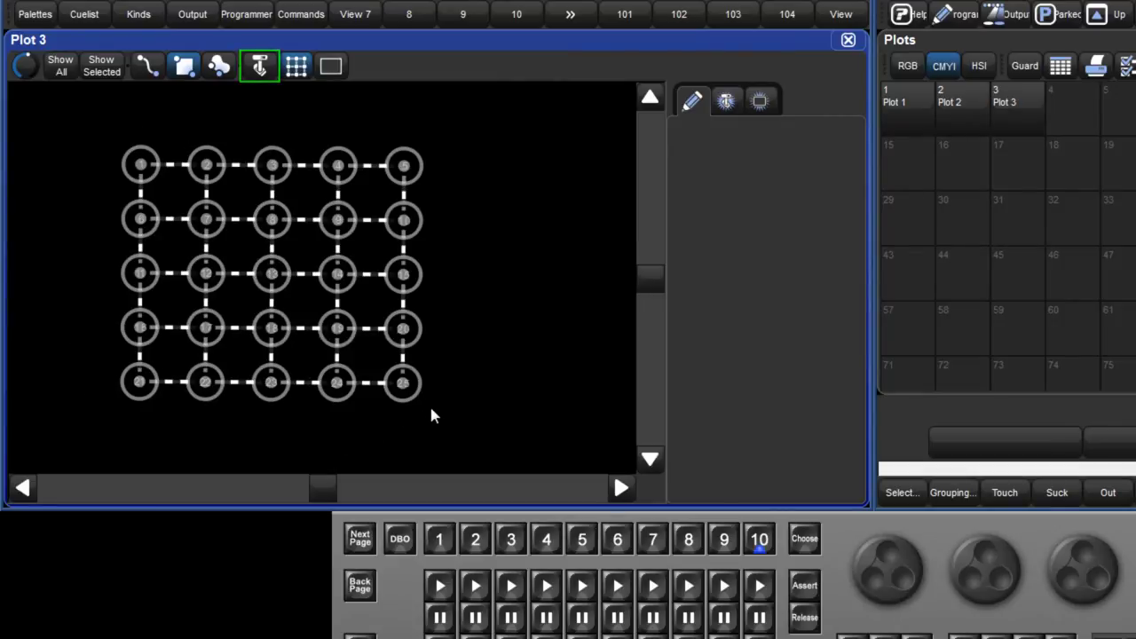
# Step: Move the 5 by 5 grid to about X 26, Y 0, narrow it to about 323 wide and straighten its rotation to 0.00
pyautogui.click(371, 385)
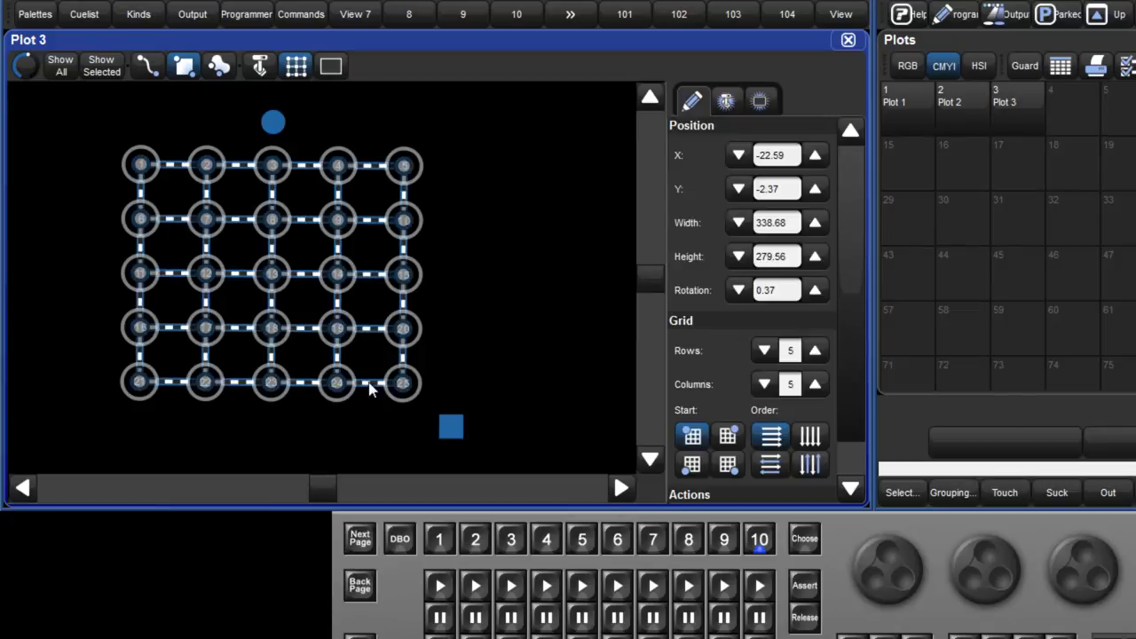
pyautogui.moveTo(371, 388); pyautogui.dragTo(423, 366)
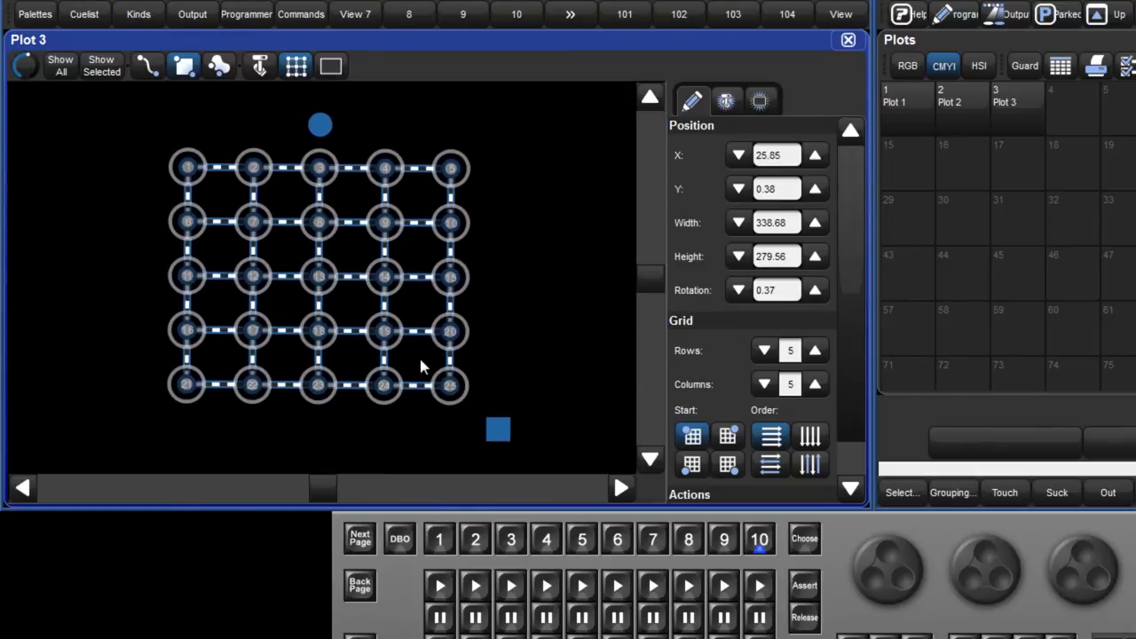
pyautogui.moveTo(506, 435)
pyautogui.mouseDown()
pyautogui.moveTo(548, 470)
pyautogui.moveTo(493, 435)
pyautogui.mouseUp()
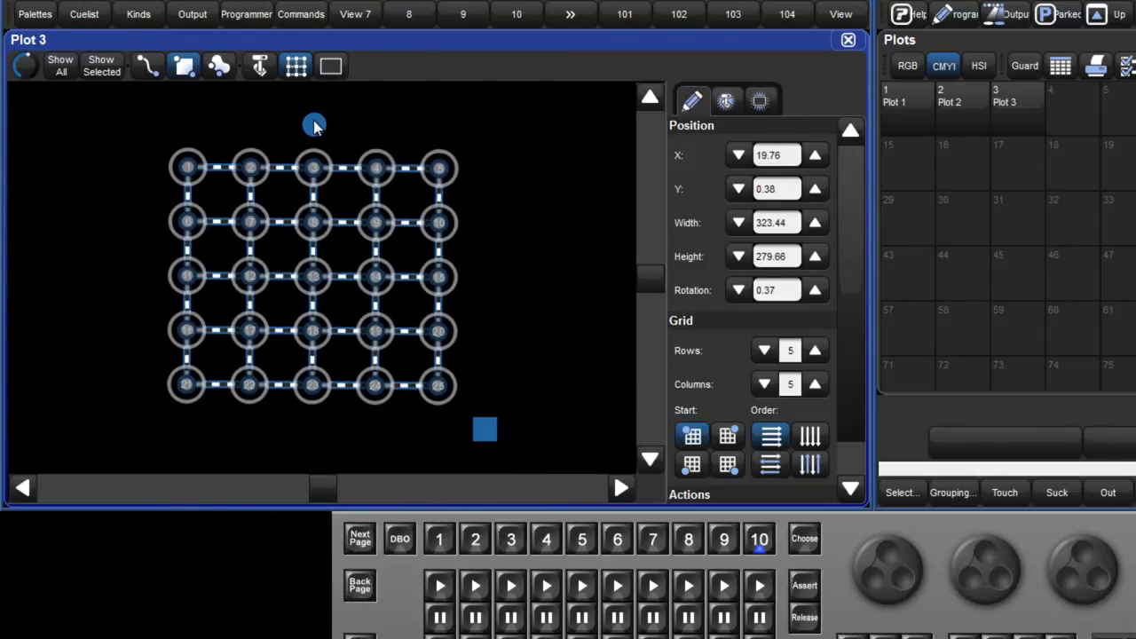
pyautogui.moveTo(314, 125)
pyautogui.mouseDown()
pyautogui.moveTo(332, 122)
pyautogui.moveTo(313, 124)
pyautogui.mouseUp()
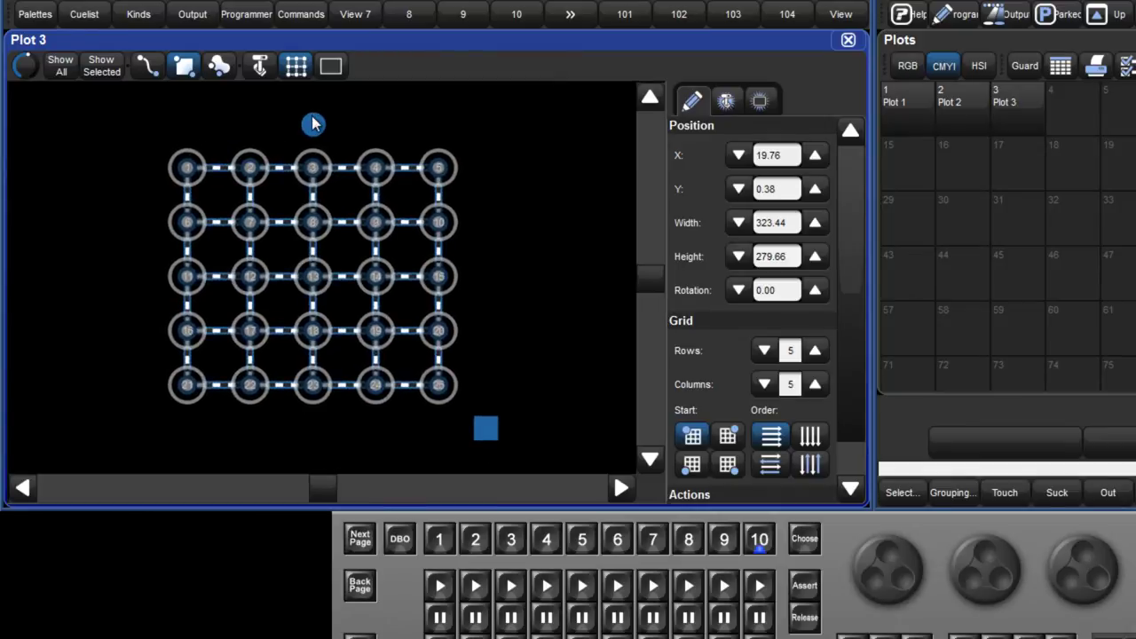
# Step: With fixtures shown, try 6 rows and 6 columns and a column-wise order on the grid, restoring 5 by 5 and row-wise order
pyautogui.click(262, 68)
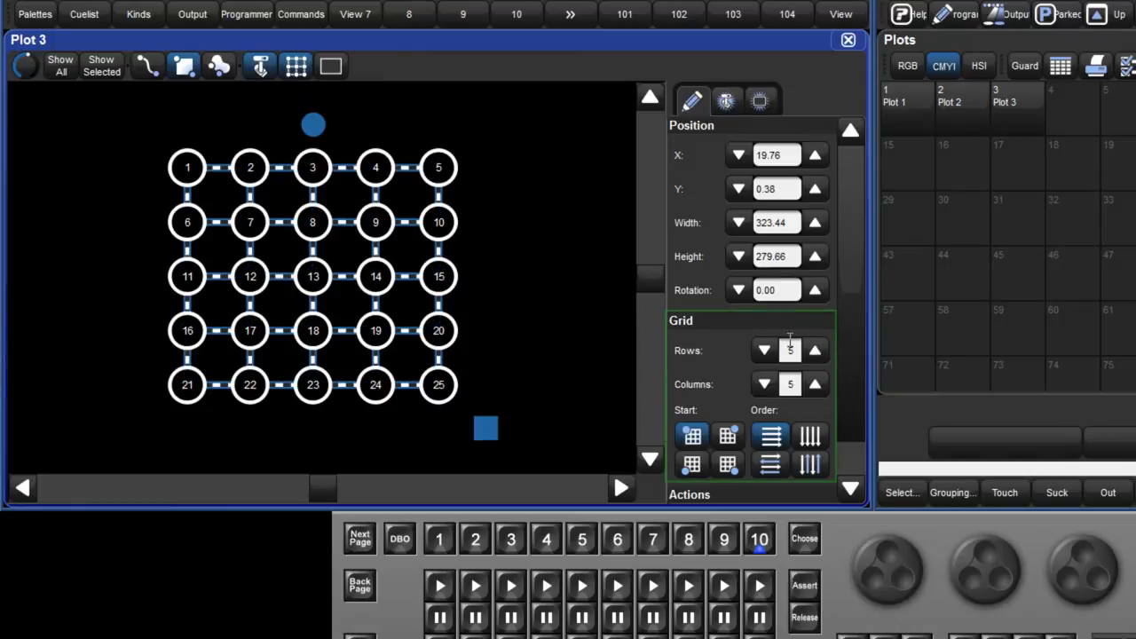
pyautogui.click(815, 351)
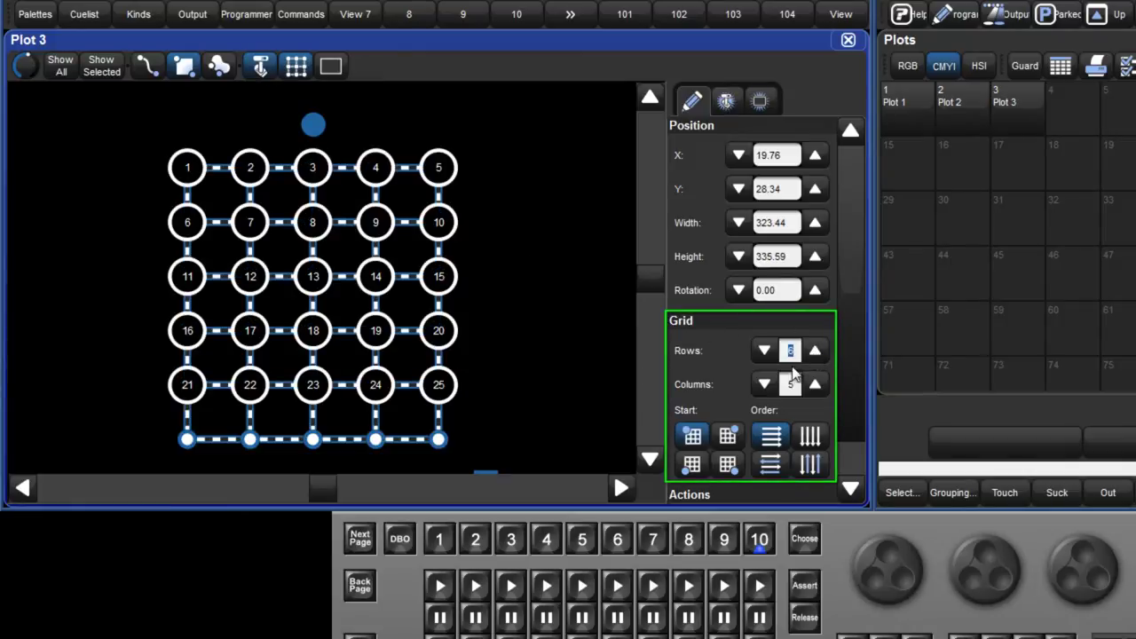
pyautogui.click(815, 385)
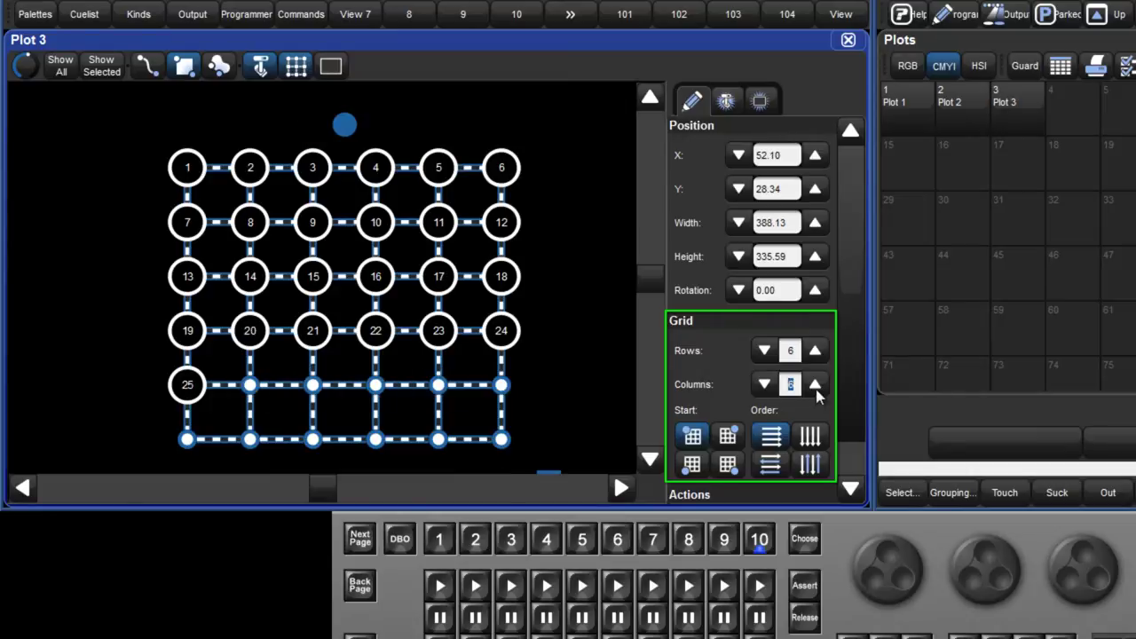
pyautogui.click(765, 387)
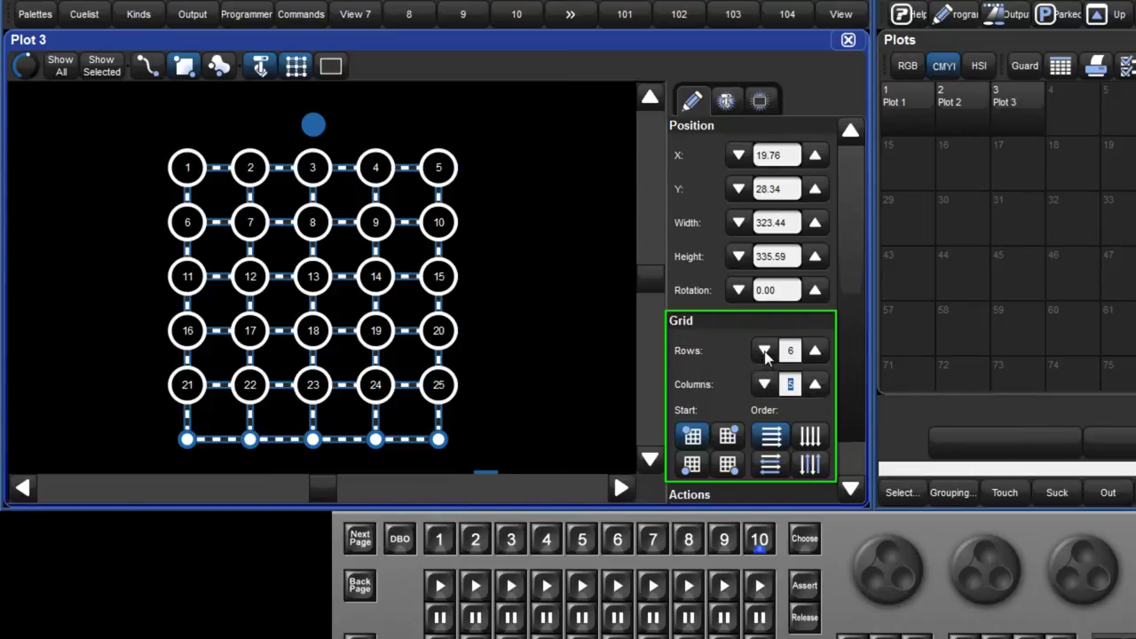
pyautogui.click(765, 353)
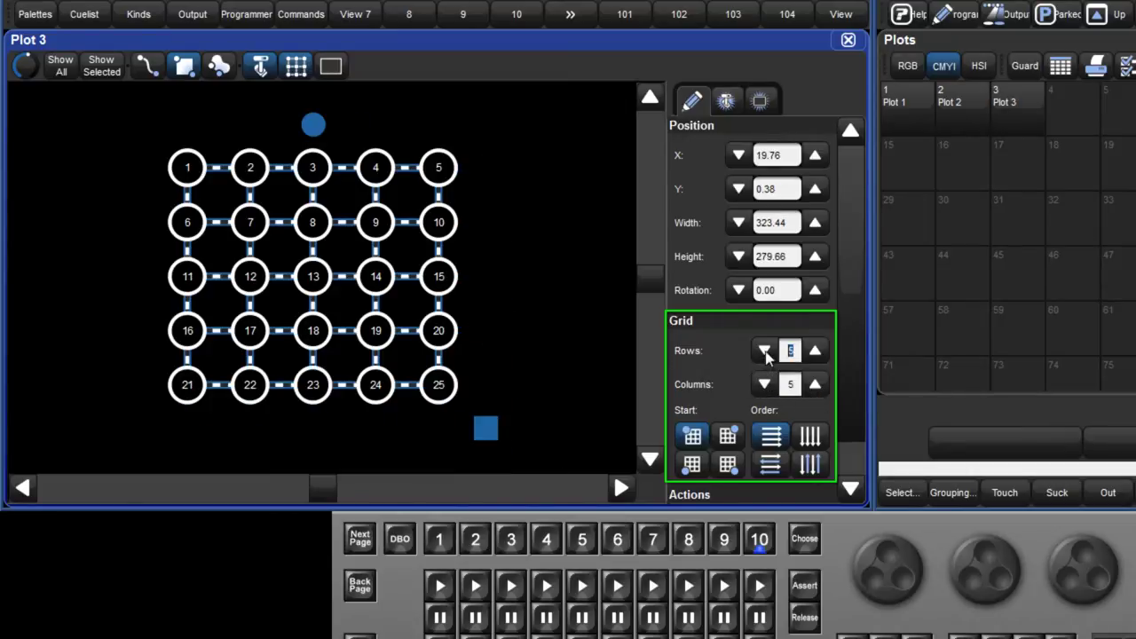
pyautogui.click(811, 438)
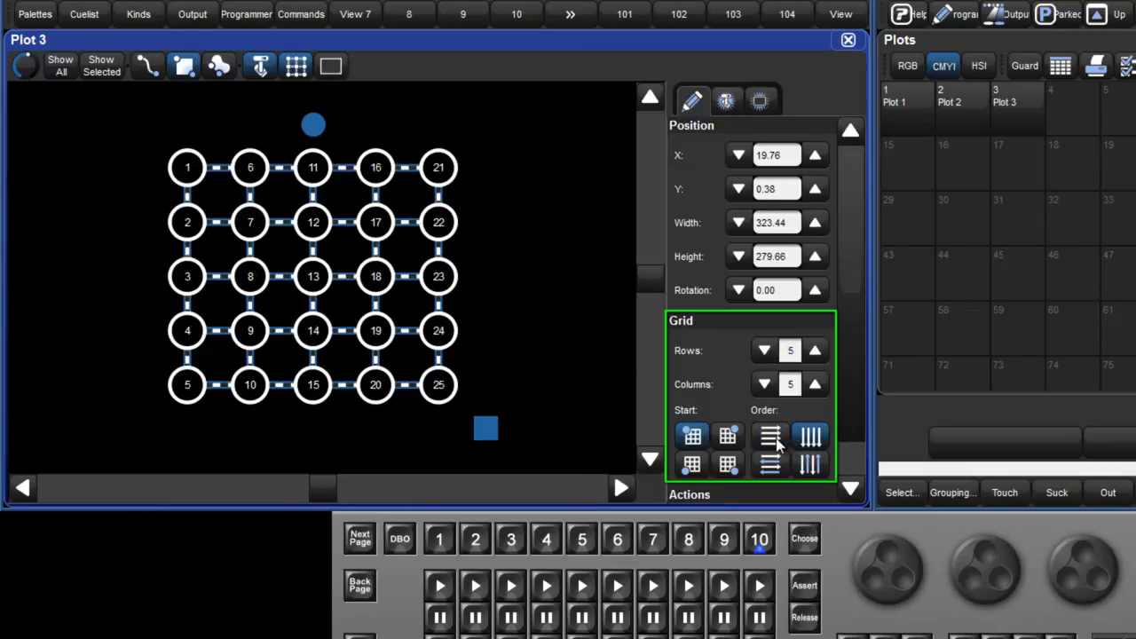
pyautogui.click(774, 442)
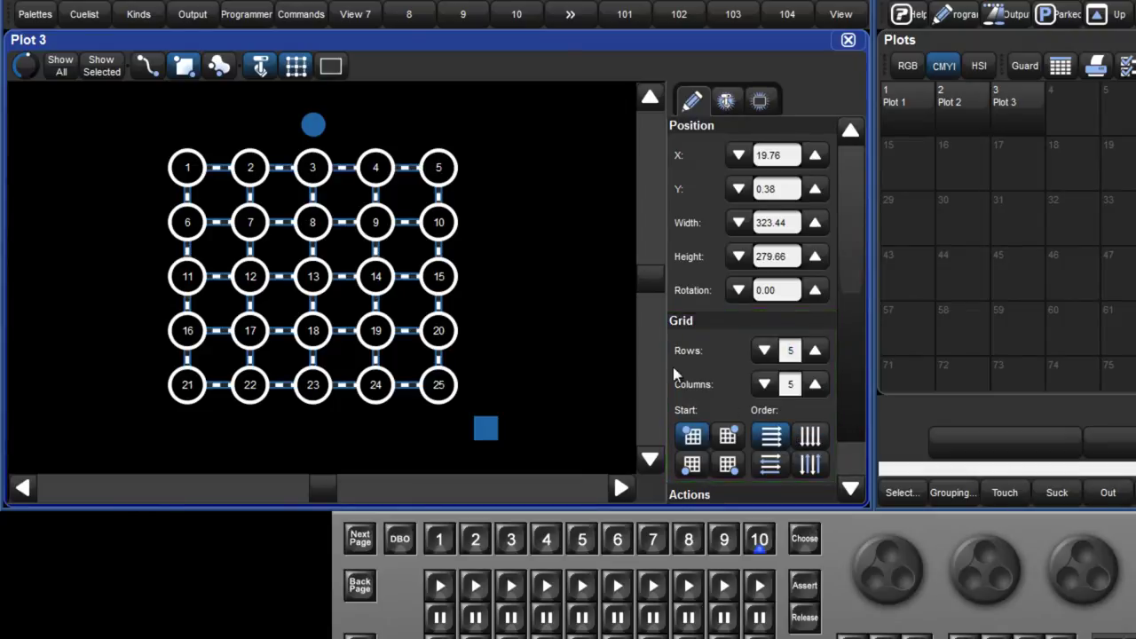
# Step: Leave arrangement editing in Plot 3 and open Plot 1 alongside the Programmer window
pyautogui.click(296, 73)
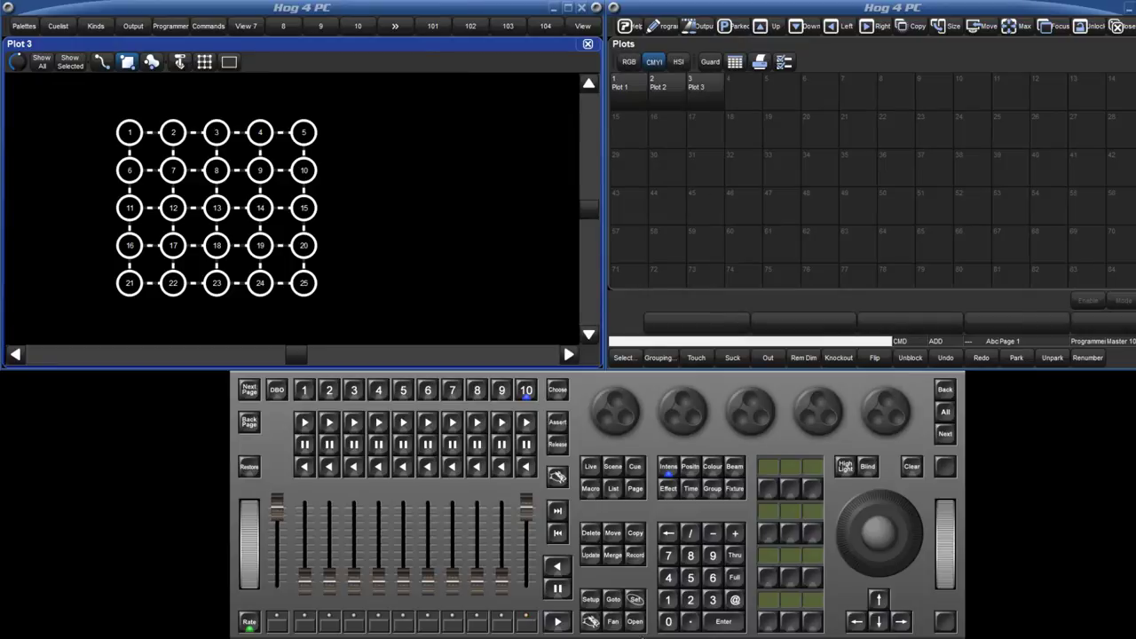
pyautogui.click(634, 621)
pyautogui.click(629, 103)
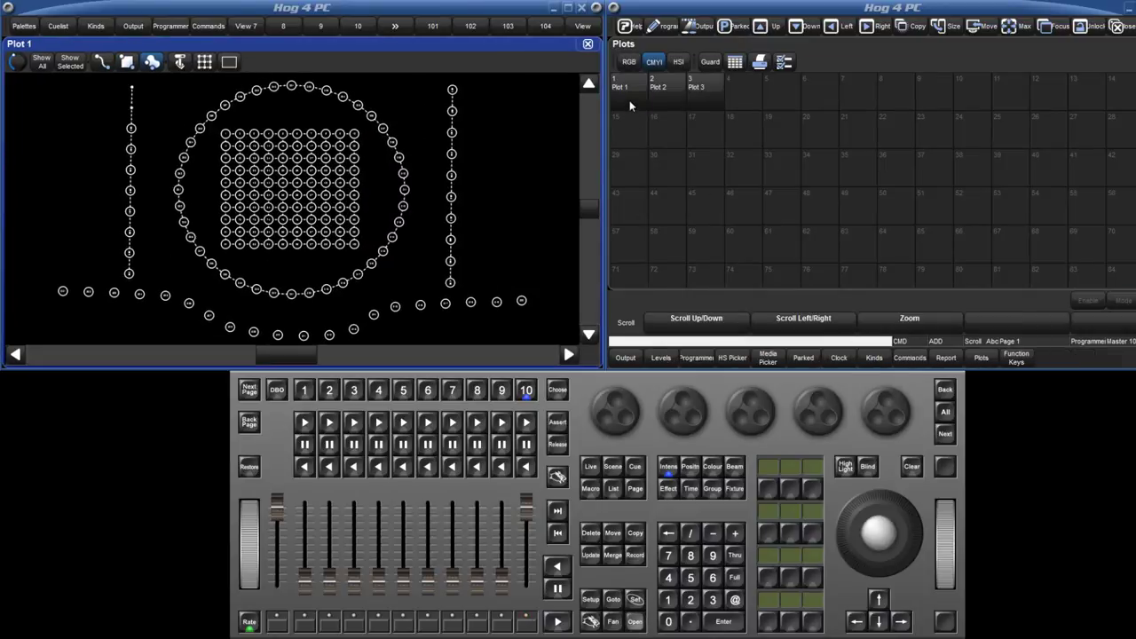
pyautogui.click(658, 28)
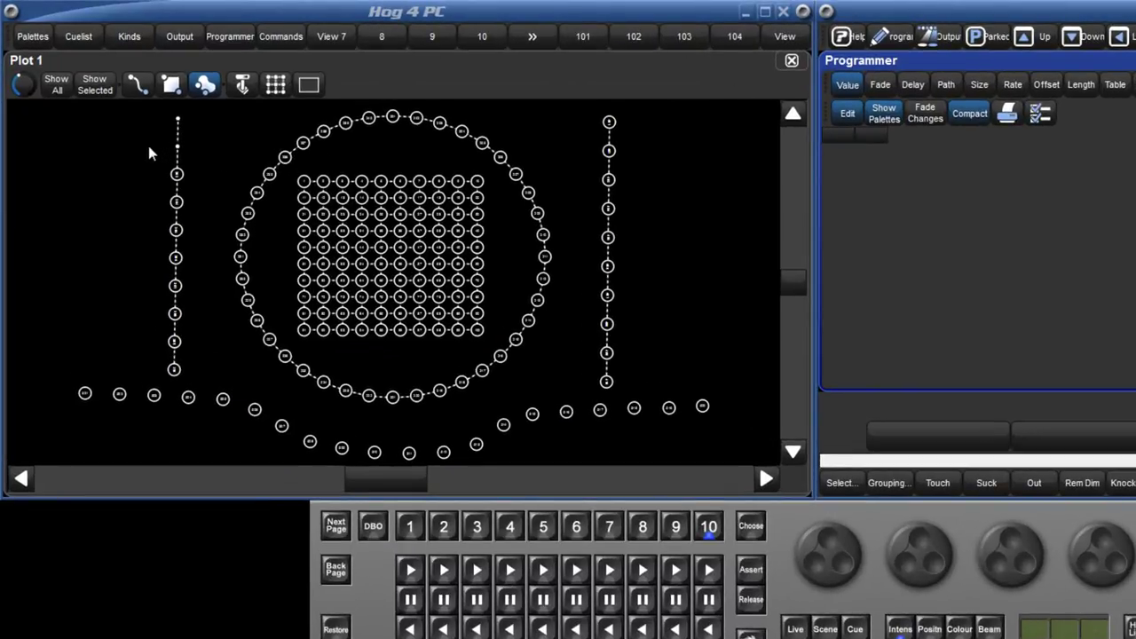
# Step: Use line selection to pick grid fixtures diagonally from fixture 1 to fixture 67, and clear the selection
pyautogui.click(139, 88)
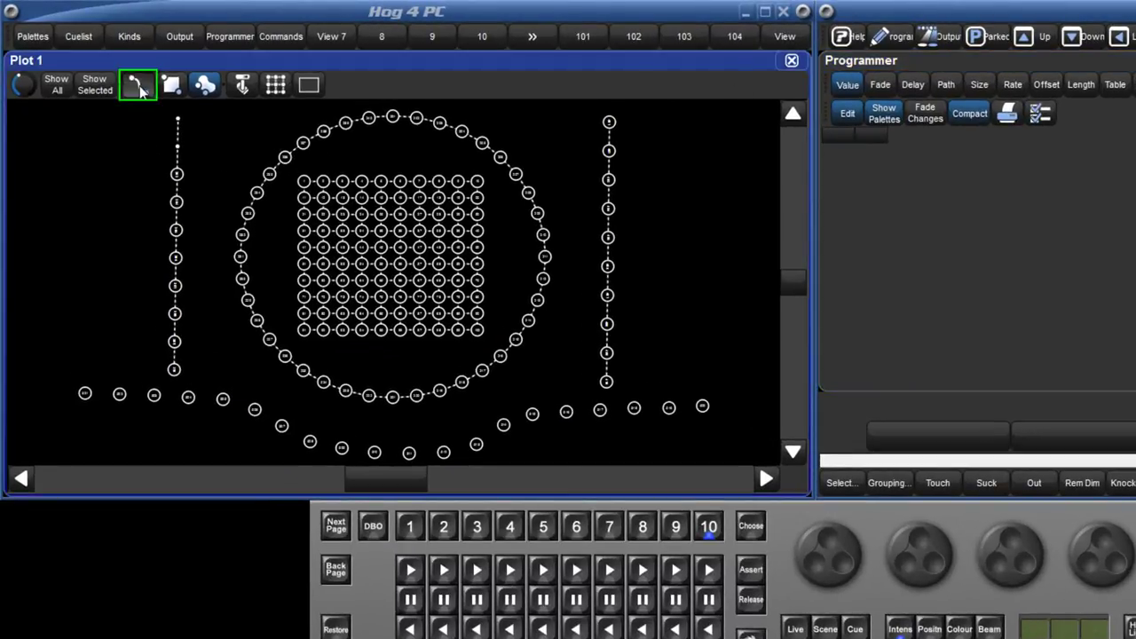
pyautogui.moveTo(297, 179); pyautogui.dragTo(490, 331)
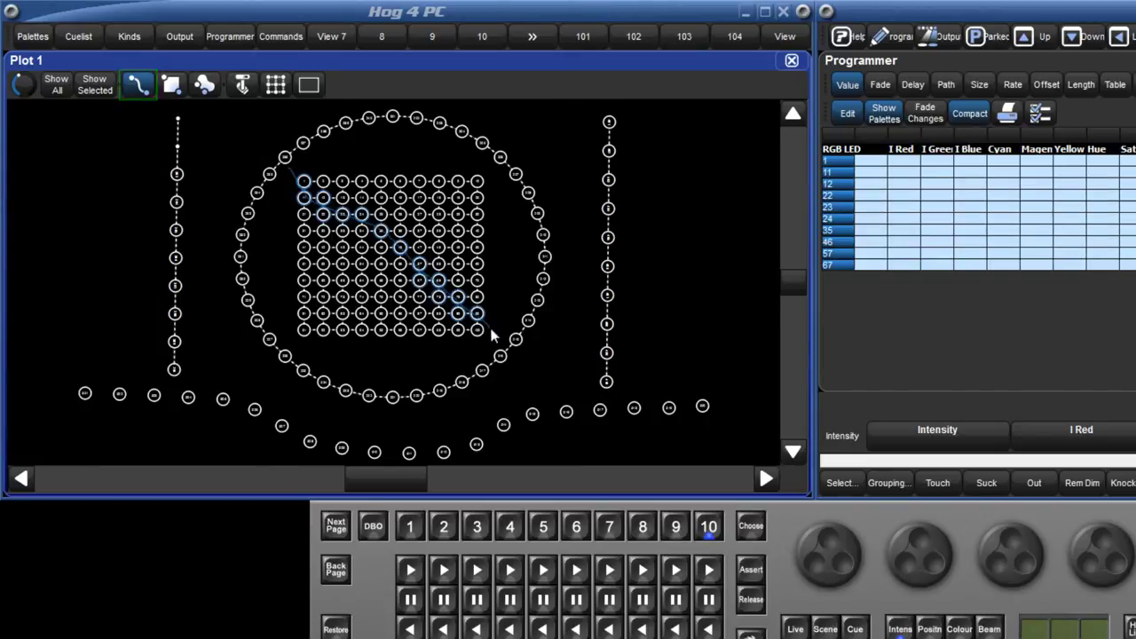
pyautogui.click(432, 246)
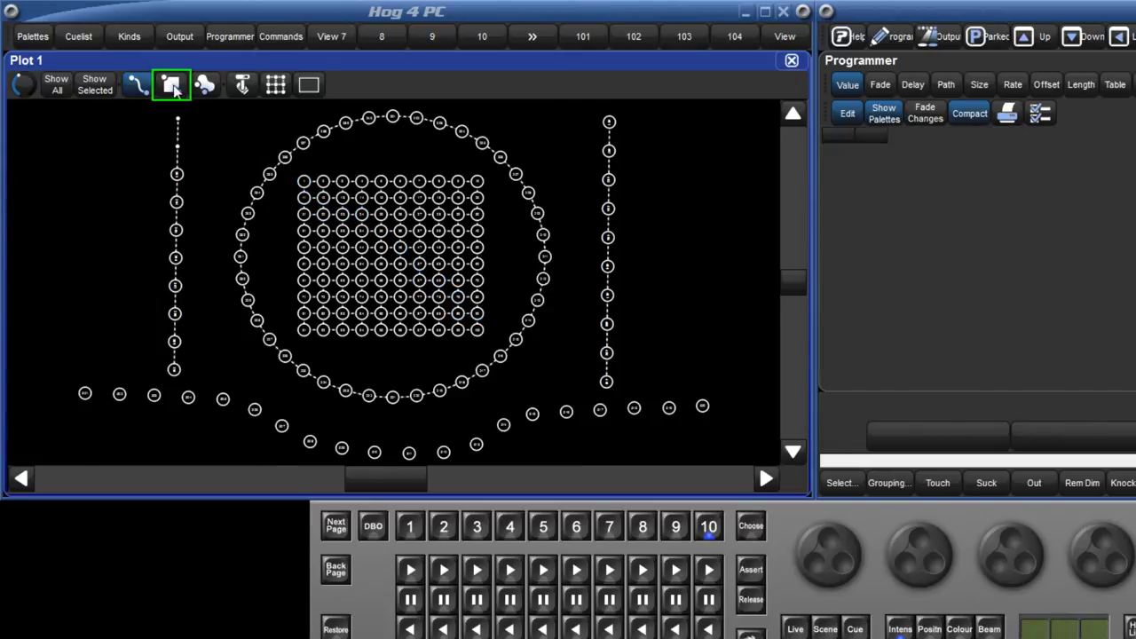
# Step: Try rectangle selection across most of the plot and lasso selection around the circle and grid, clearing each selection
pyautogui.moveTo(151, 106); pyautogui.dragTo(710, 462)
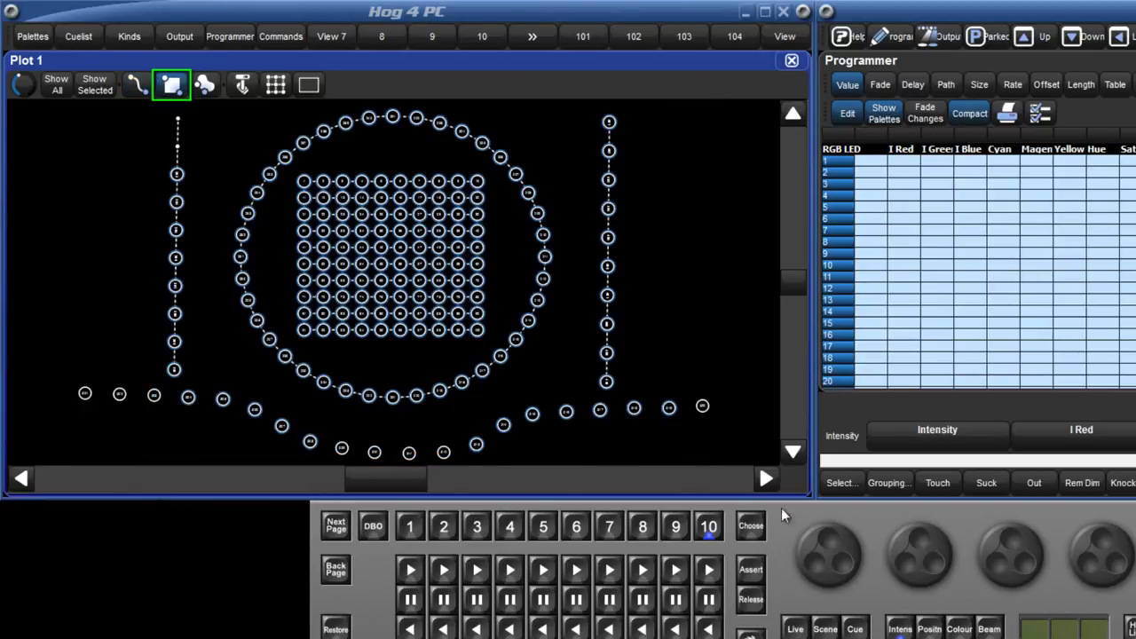
pyautogui.click(759, 462)
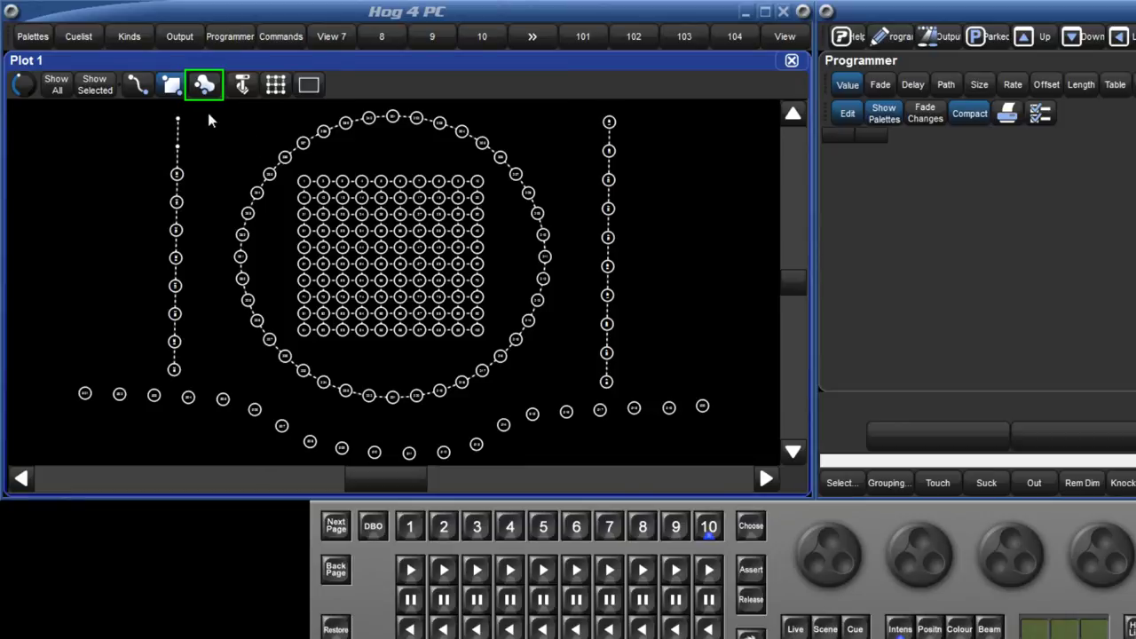
pyautogui.moveTo(397, 415)
pyautogui.mouseDown()
pyautogui.moveTo(401, 423)
pyautogui.moveTo(297, 405)
pyautogui.moveTo(216, 332)
pyautogui.moveTo(204, 184)
pyautogui.moveTo(252, 110)
pyautogui.moveTo(399, 80)
pyautogui.moveTo(517, 130)
pyautogui.moveTo(573, 234)
pyautogui.moveTo(583, 337)
pyautogui.moveTo(572, 402)
pyautogui.mouseUp()
pyautogui.hotkey('ctrl', 'BackSpace')
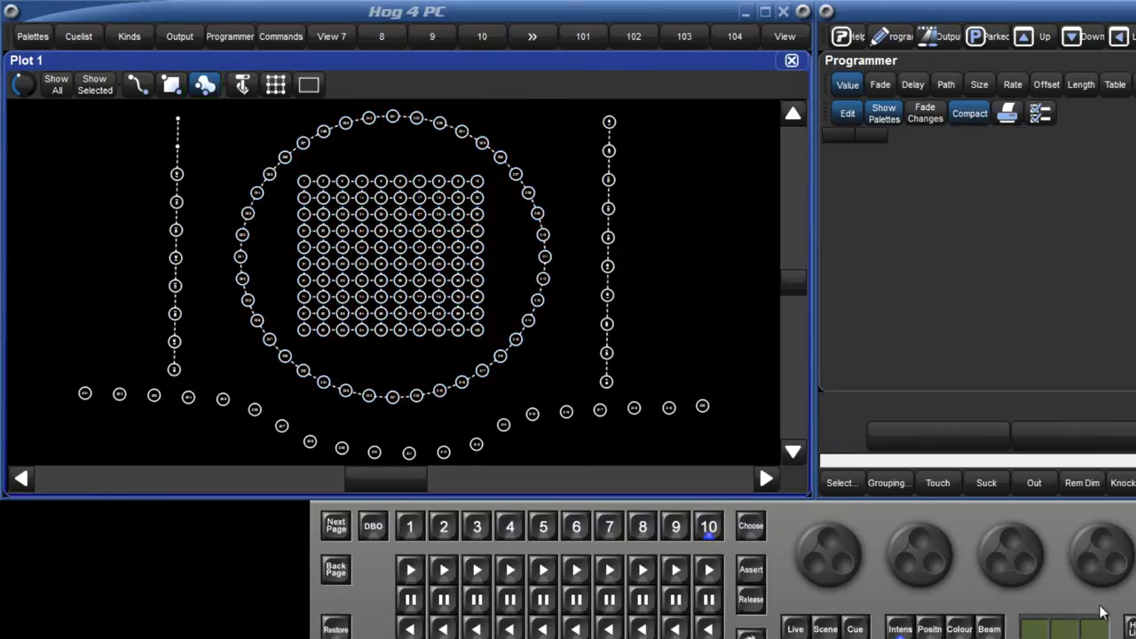
# Step: Lasso-select grid fixtures 63 thru 68, 71 thru 79, 81 thru 89 and 91 thru 100, and set them to full intensity
pyautogui.scroll(5, 360, 351)
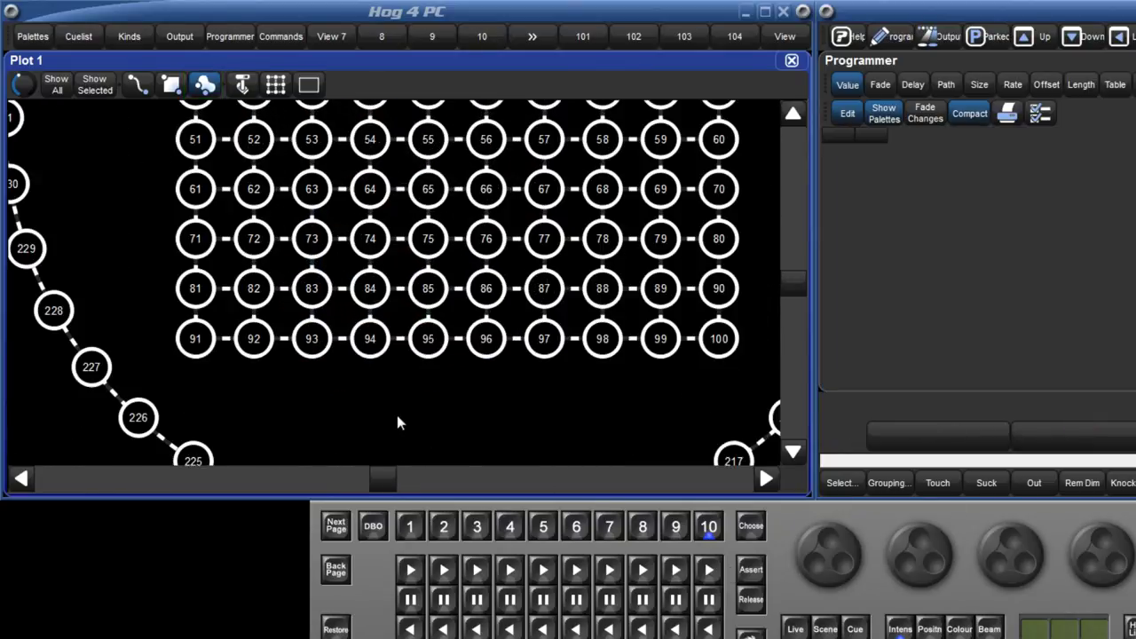
pyautogui.moveTo(395, 414)
pyautogui.mouseDown()
pyautogui.moveTo(210, 413)
pyautogui.moveTo(119, 343)
pyautogui.moveTo(117, 251)
pyautogui.moveTo(147, 199)
pyautogui.mouseUp()
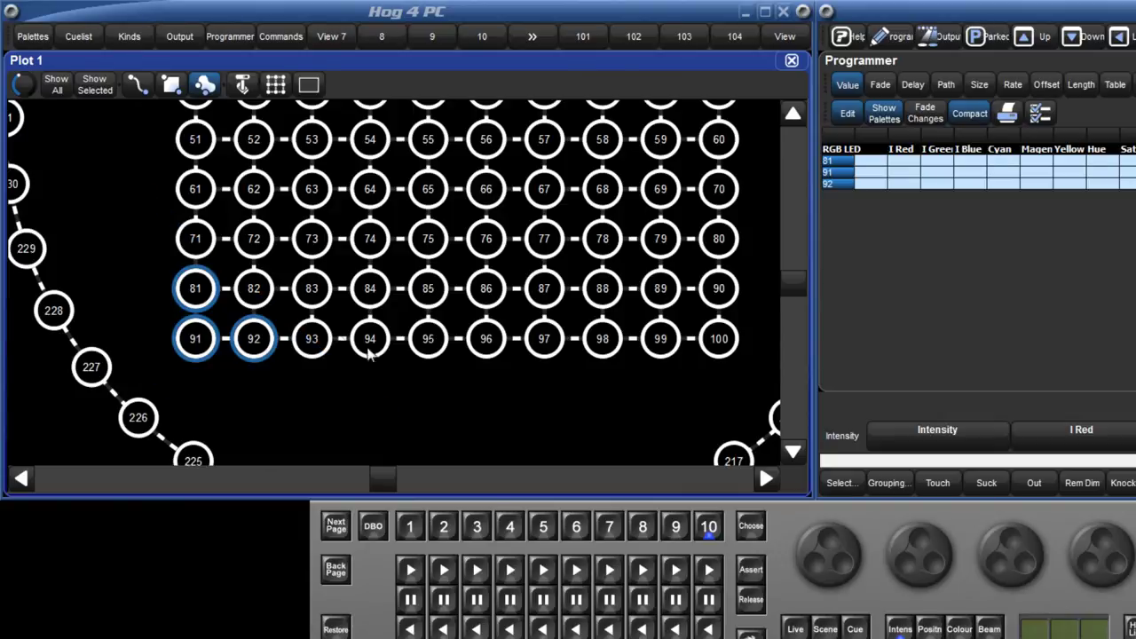
pyautogui.moveTo(467, 385)
pyautogui.mouseDown()
pyautogui.moveTo(168, 355)
pyautogui.moveTo(178, 204)
pyautogui.moveTo(417, 173)
pyautogui.moveTo(685, 194)
pyautogui.moveTo(765, 377)
pyautogui.mouseUp()
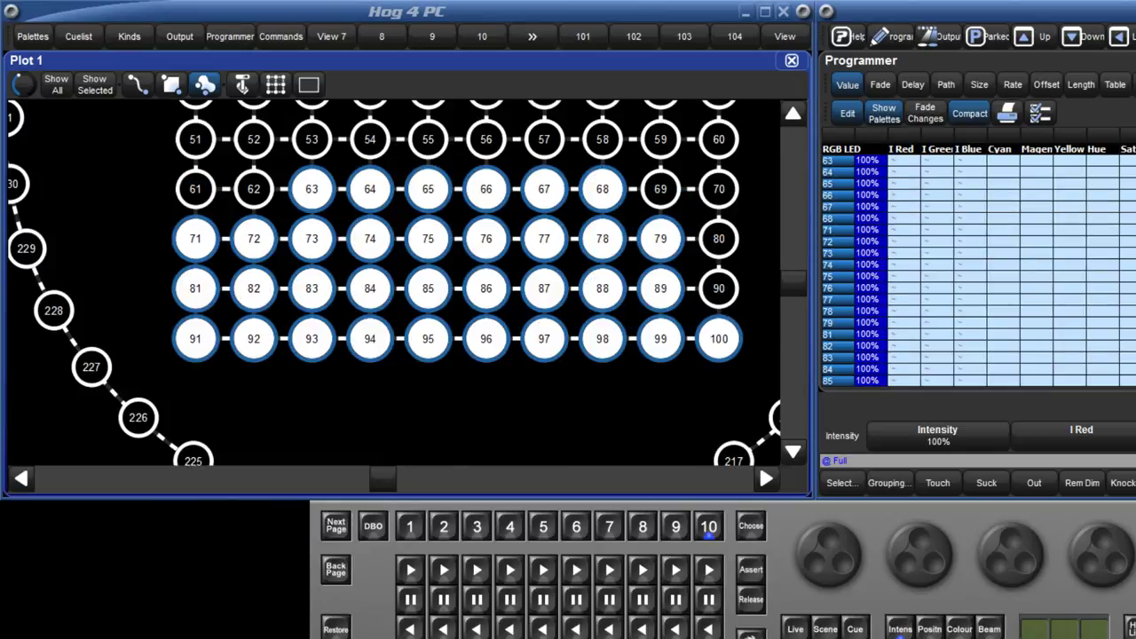
# Step: Add fixtures 54 thru 57 to the selection and set them to full intensity
pyautogui.click(382, 141)
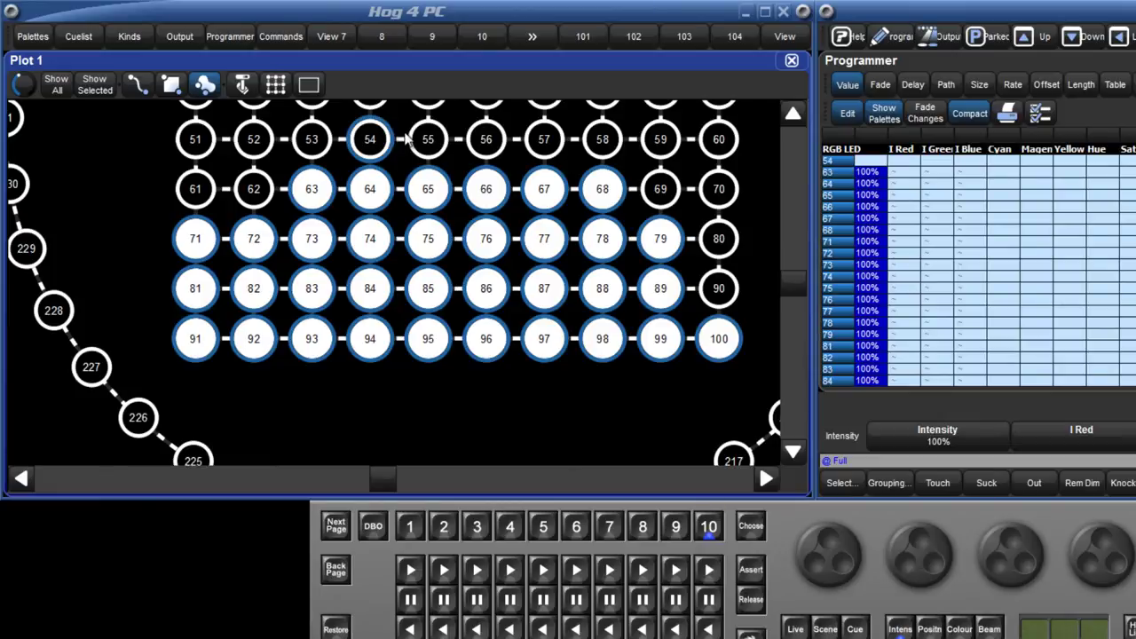
pyautogui.click(431, 139)
pyautogui.click(486, 139)
pyautogui.click(543, 139)
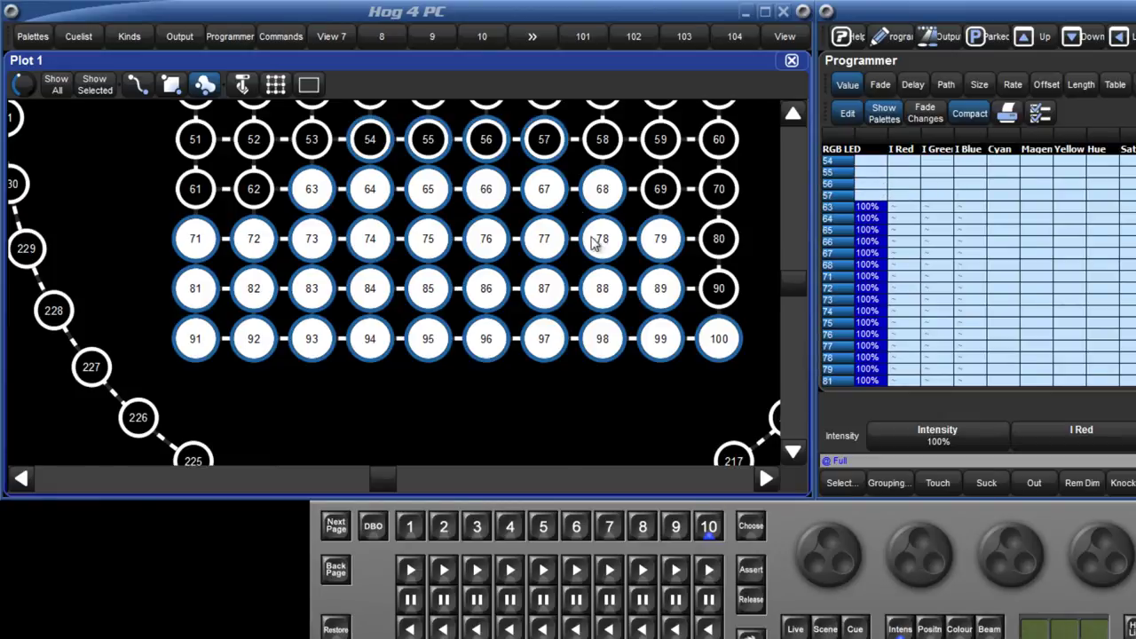
pyautogui.press('f')
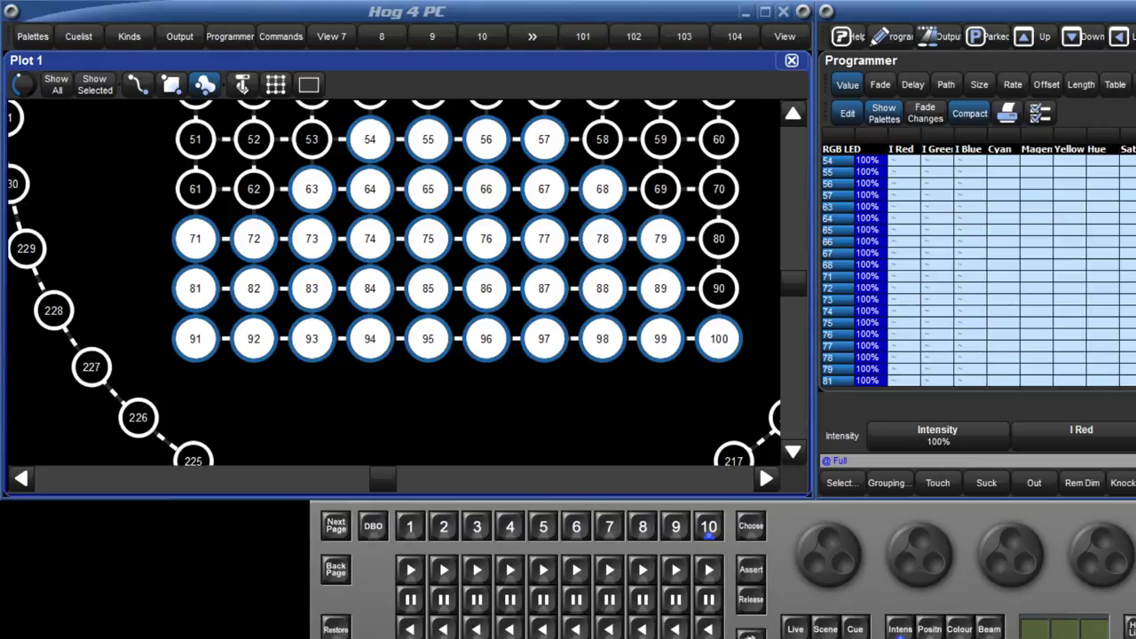
# Step: Colour the selected fixtures magenta with Magenta at 100% and Cyan and Yellow at 0%
pyautogui.press('c')
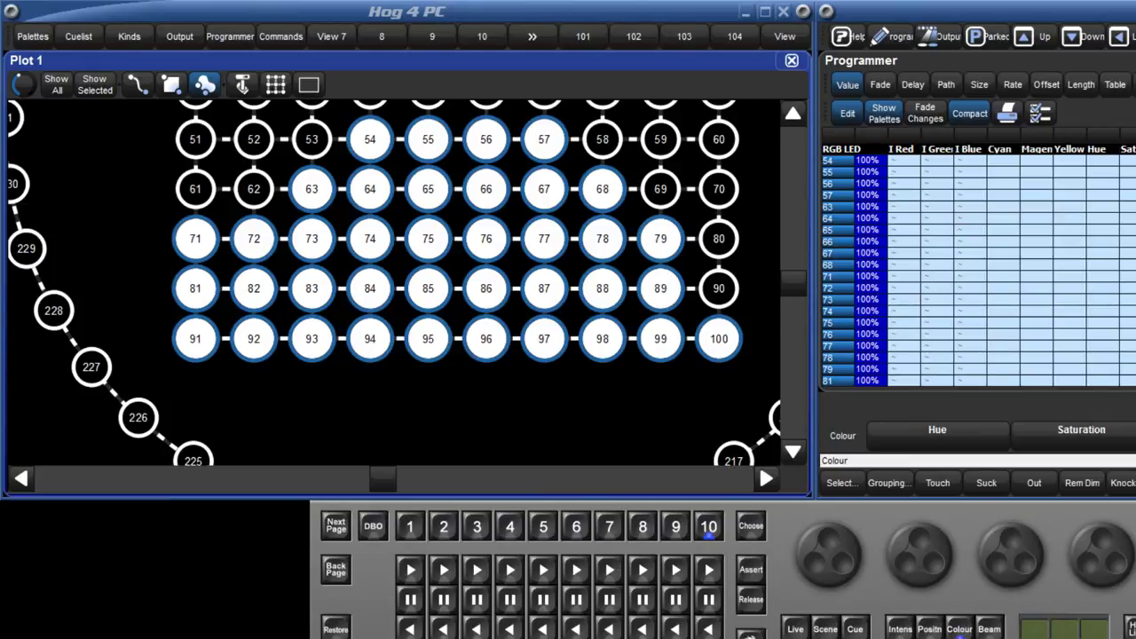
pyautogui.scroll(5, 1125, 569)
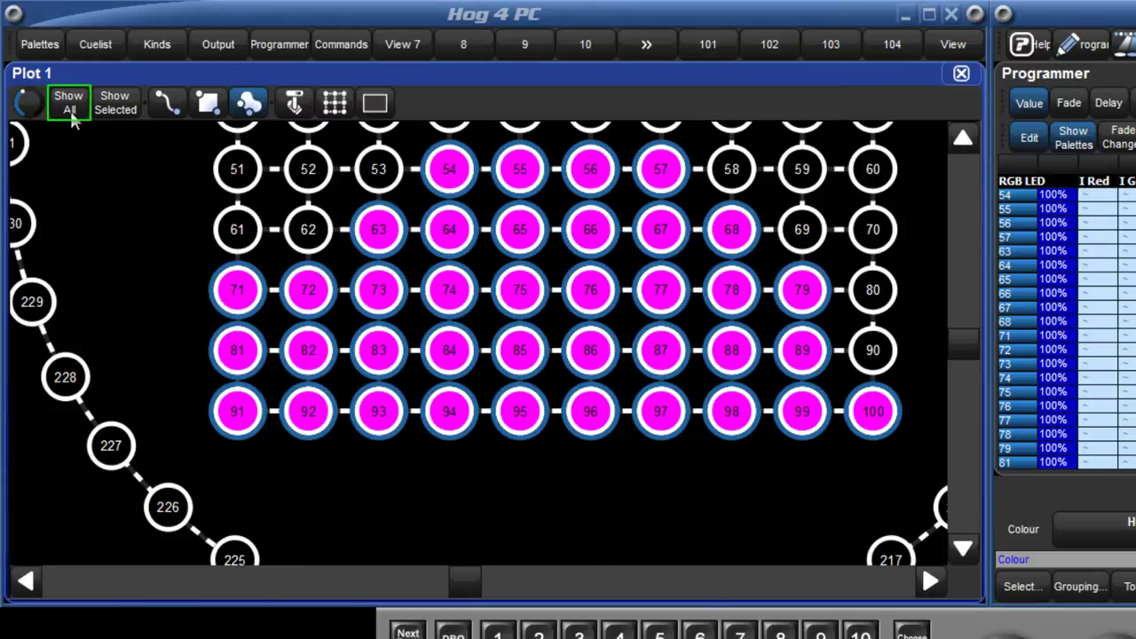
# Step: Examine Plot 1 fitted to all fixtures, fitted to the selected fixtures and zoomed manually, and bring up the scroll and zoom wheel functions
pyautogui.click(71, 107)
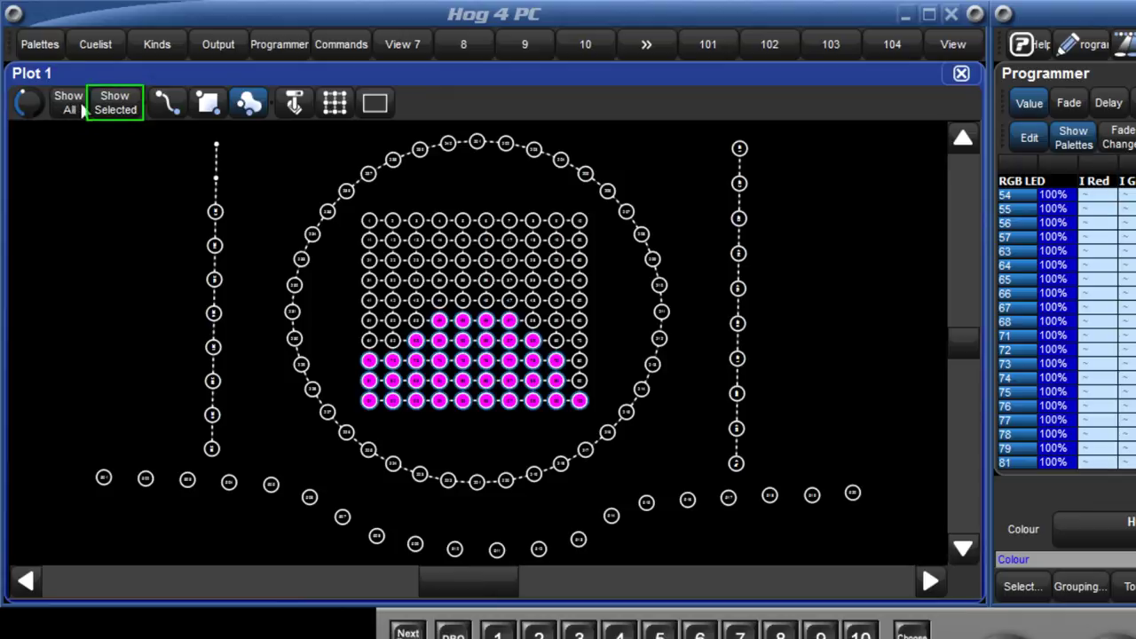
pyautogui.click(116, 104)
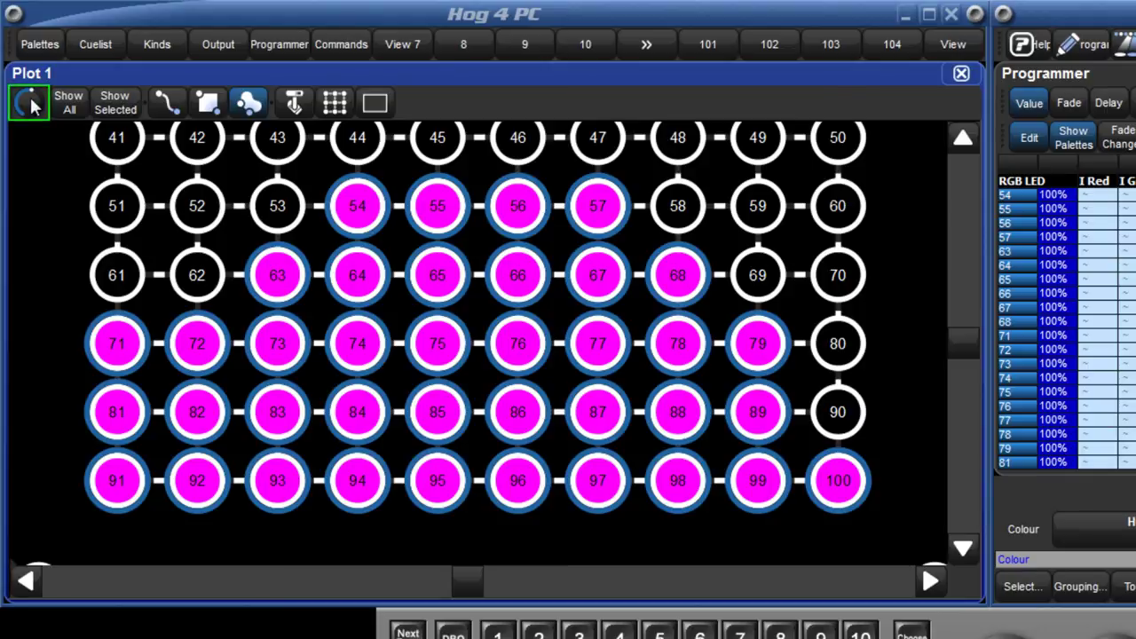
pyautogui.moveTo(32, 104); pyautogui.dragTo(37, 204)
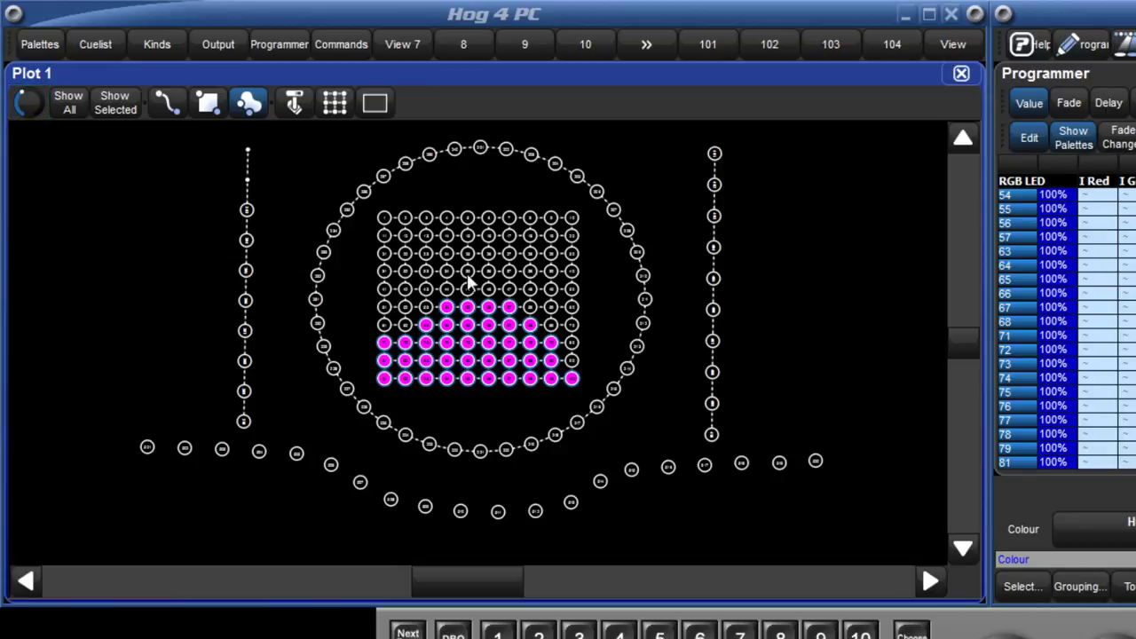
pyautogui.scroll(3, 565, 224)
pyautogui.scroll(5, 565, 228)
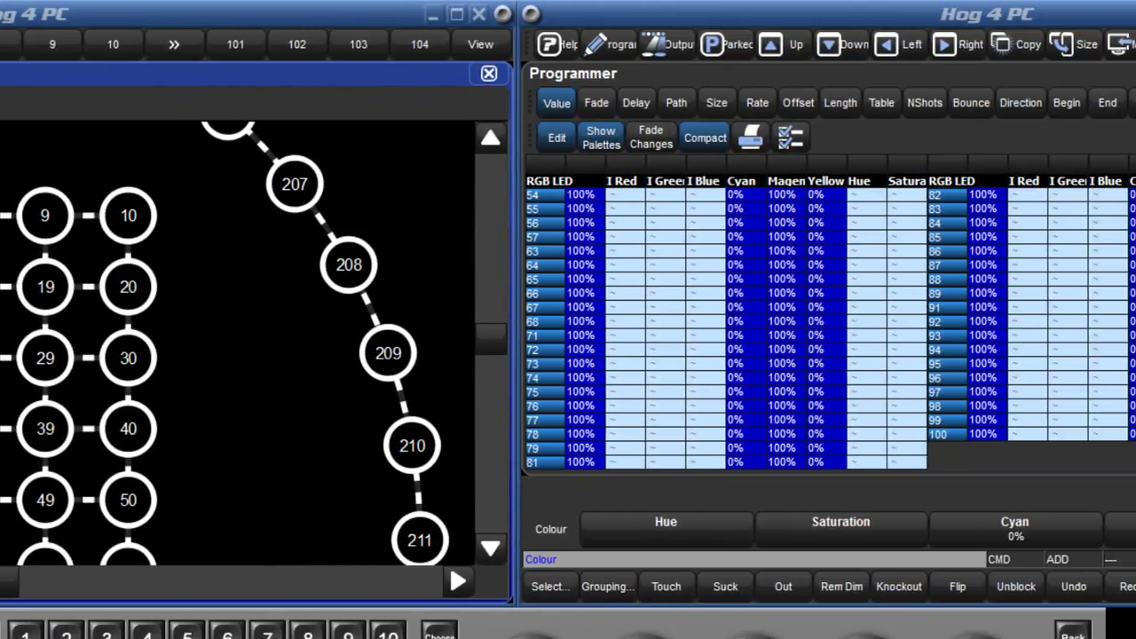
pyautogui.hotkey('alt', 'o')
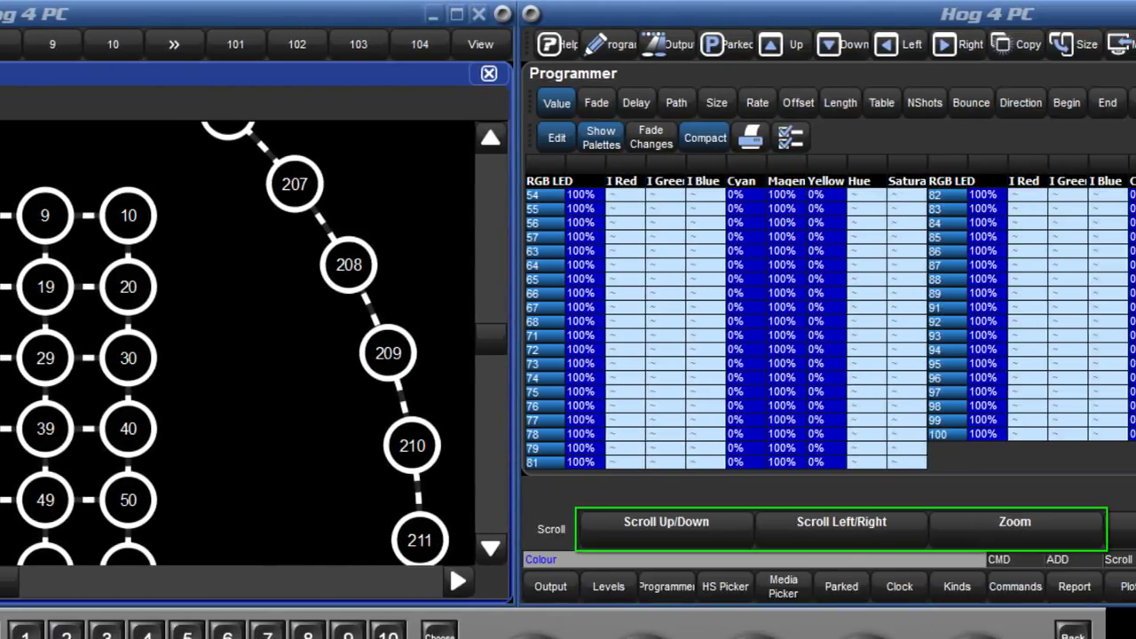